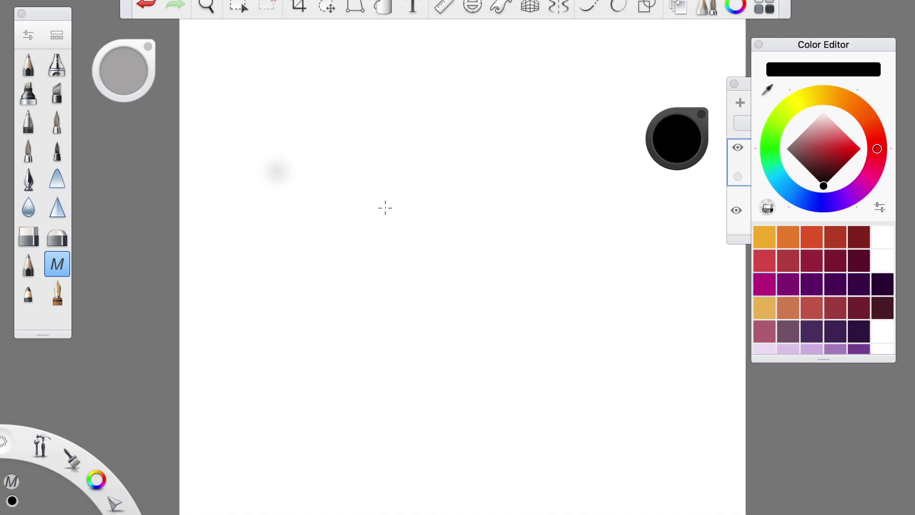
Paint a grainy grey test patch, reposition the brush palette and colour puck, and open the Brush Library
{"action": "left_click_drag", "start_coordinate": [385, 207], "coordinate": [385, 208]}
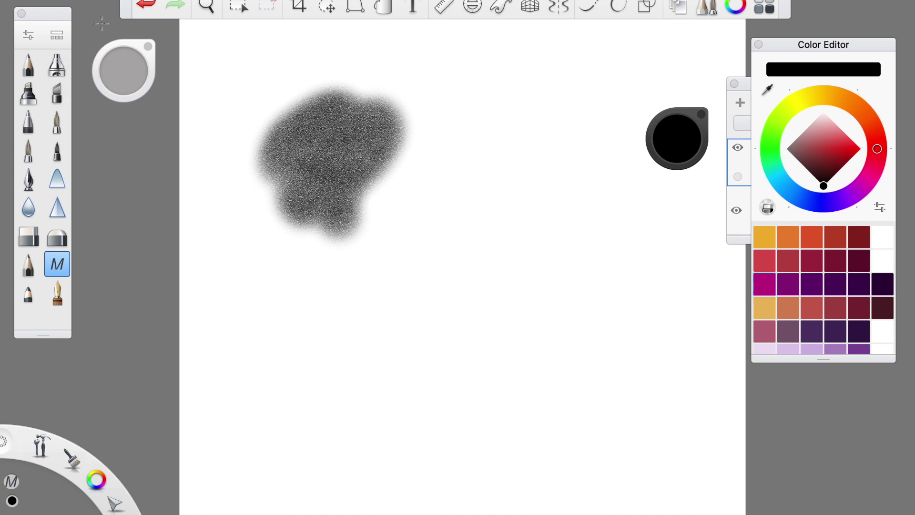
{"action": "left_click_drag", "start_coordinate": [50, 18], "coordinate": [47, 44]}
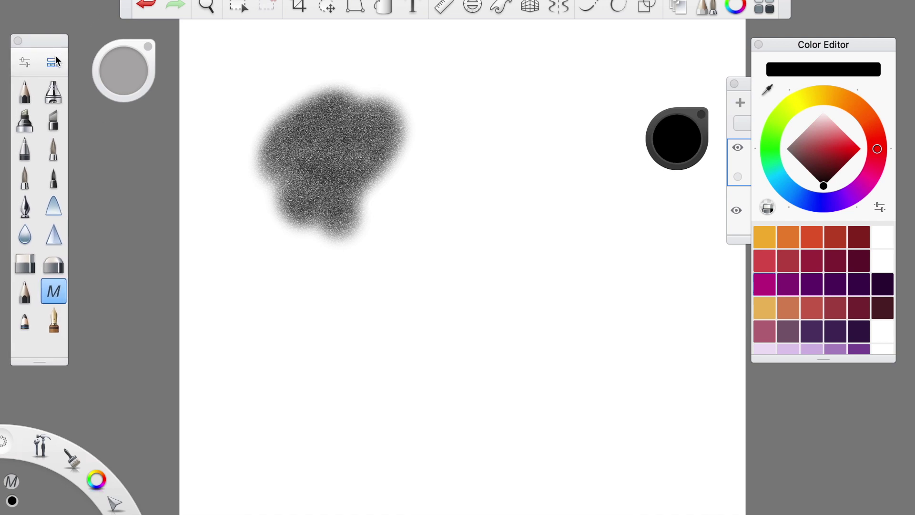
{"action": "left_click_drag", "start_coordinate": [129, 47], "coordinate": [132, 57]}
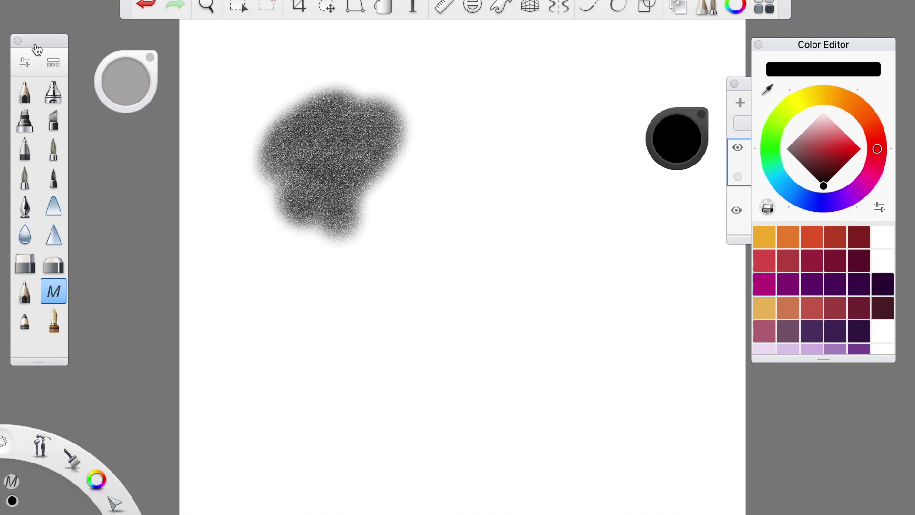
{"action": "left_click_drag", "start_coordinate": [37, 49], "coordinate": [41, 55]}
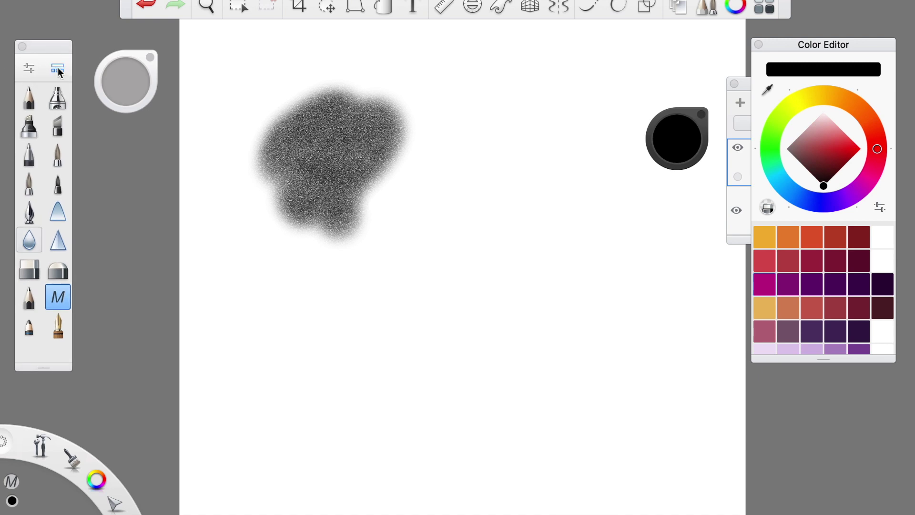
{"action": "left_click", "coordinate": [57, 69]}
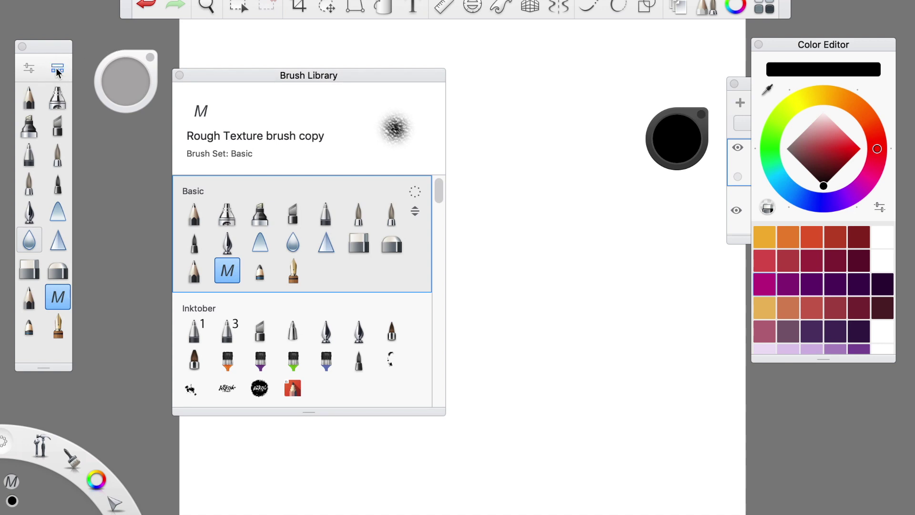
{"action": "left_click_drag", "start_coordinate": [306, 75], "coordinate": [327, 55]}
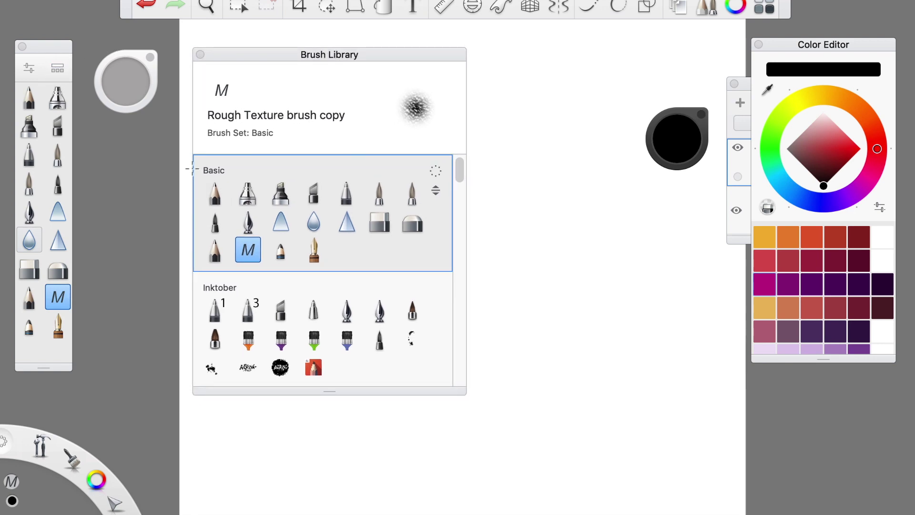
{"action": "double_click", "coordinate": [303, 164]}
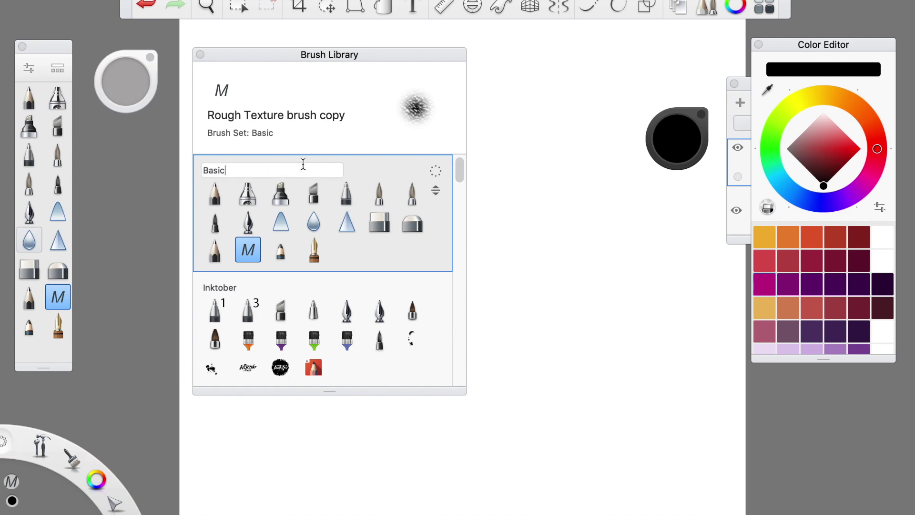
{"action": "left_click", "coordinate": [373, 175]}
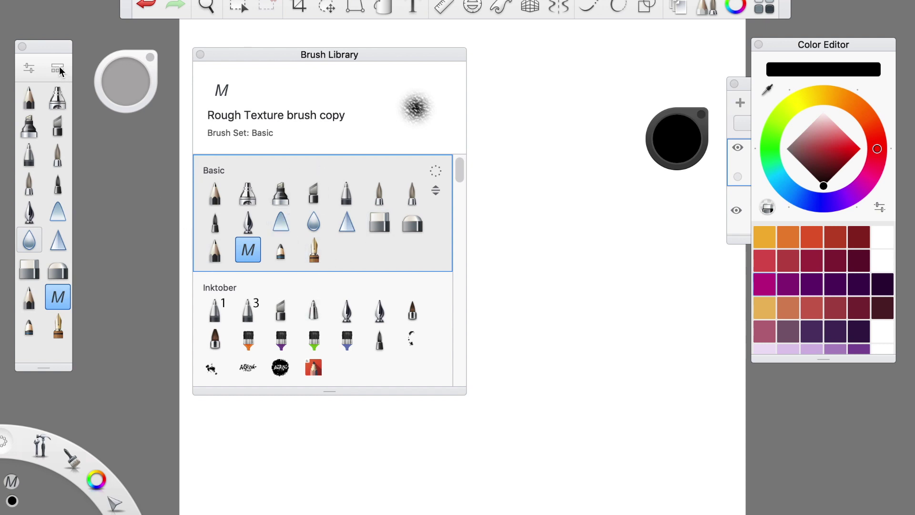
{"action": "mouse_move", "coordinate": [47, 55]}
{"action": "left_mouse_down"}
{"action": "mouse_move", "coordinate": [70, 55]}
{"action": "mouse_move", "coordinate": [50, 55]}
{"action": "left_mouse_up"}
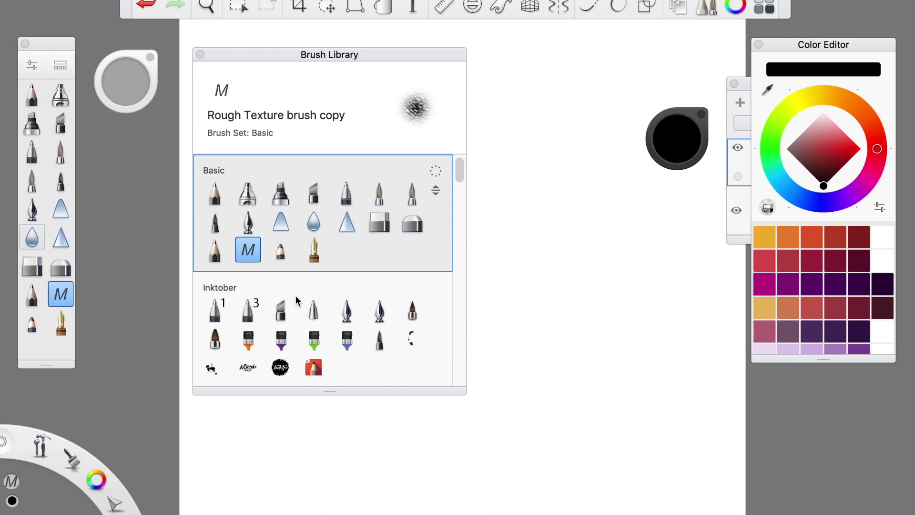
{"action": "left_click", "coordinate": [365, 373]}
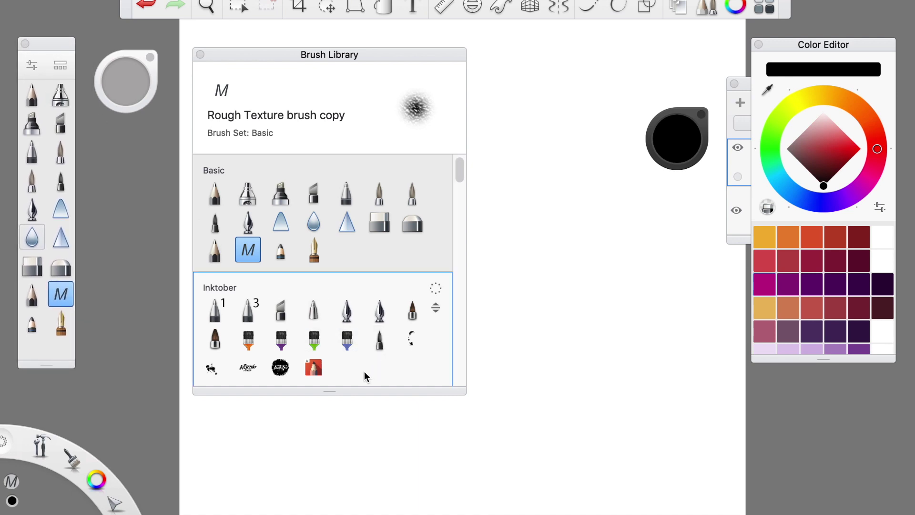
{"action": "left_click", "coordinate": [340, 252]}
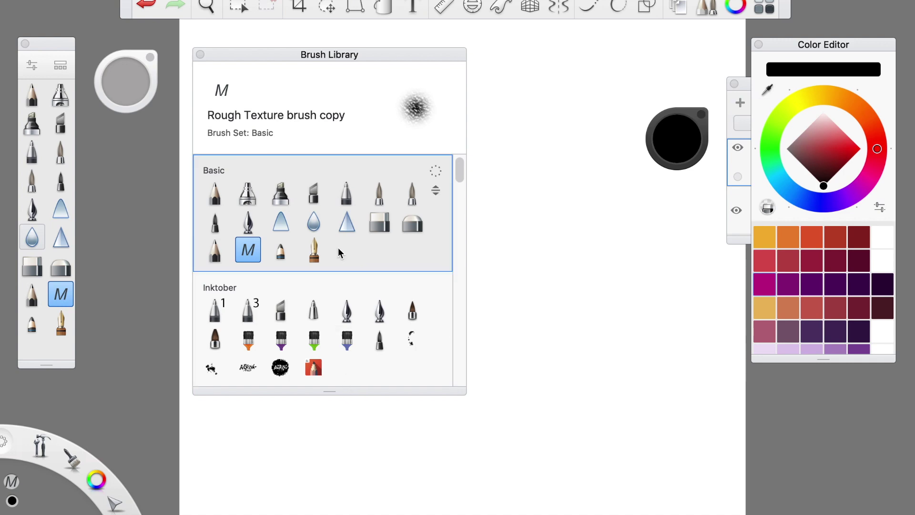
{"action": "left_click", "coordinate": [380, 192]}
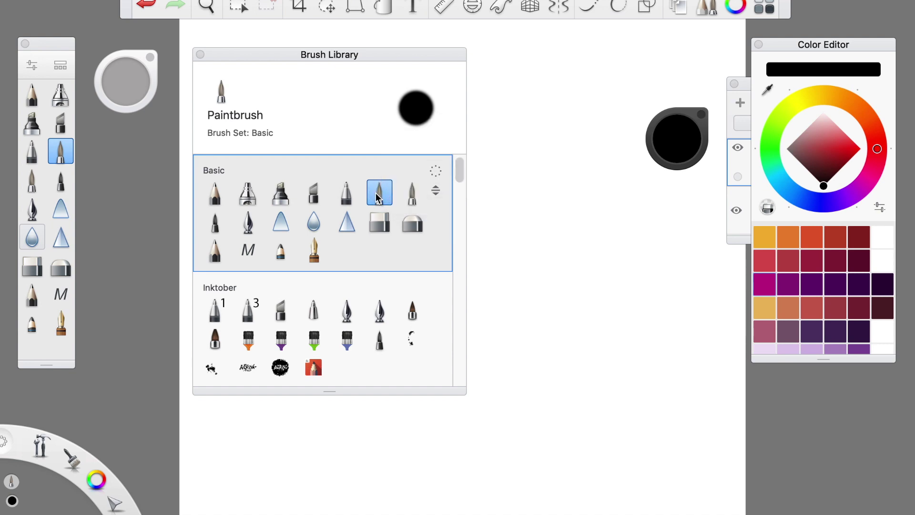
Duplicate the Basic set's Paintbrush using Copy Brush from the set menu
{"action": "left_click", "coordinate": [438, 174]}
{"action": "left_click_drag", "start_coordinate": [438, 176], "coordinate": [395, 173]}
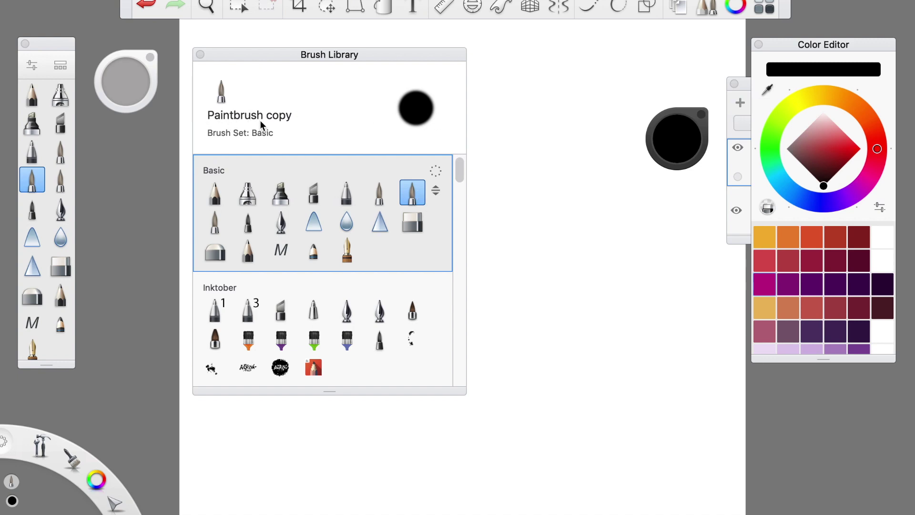
Open the Paintbrush copy's properties and rename it to 'Tutorial Texture brush'
{"action": "double_click", "coordinate": [413, 196]}
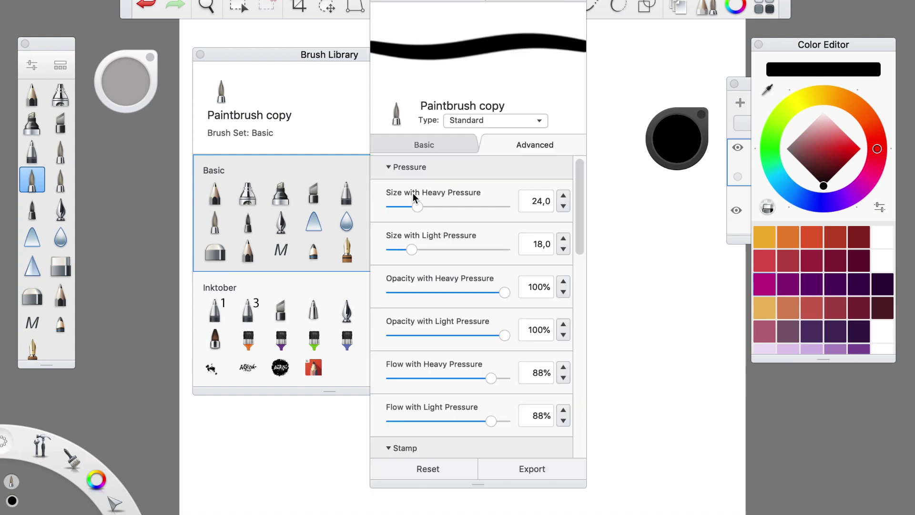
{"action": "left_click_drag", "start_coordinate": [472, 4], "coordinate": [421, 6]}
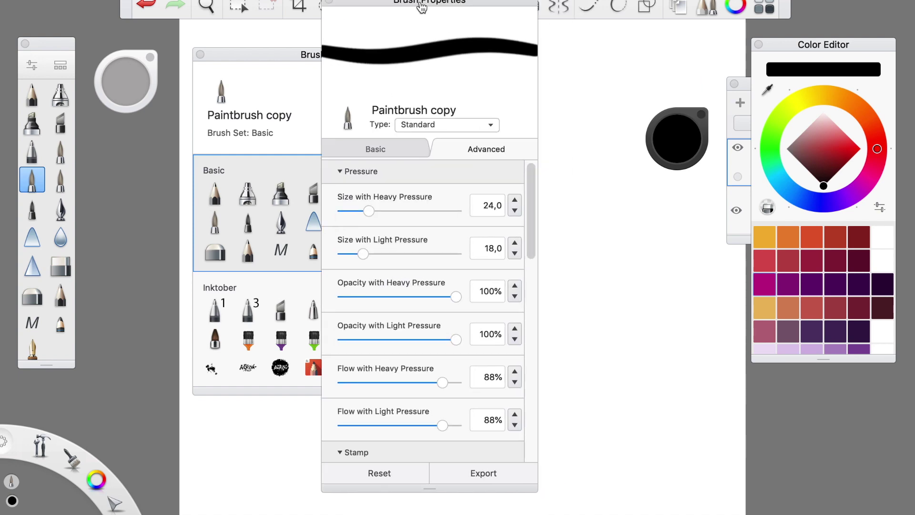
{"action": "left_click", "coordinate": [436, 110]}
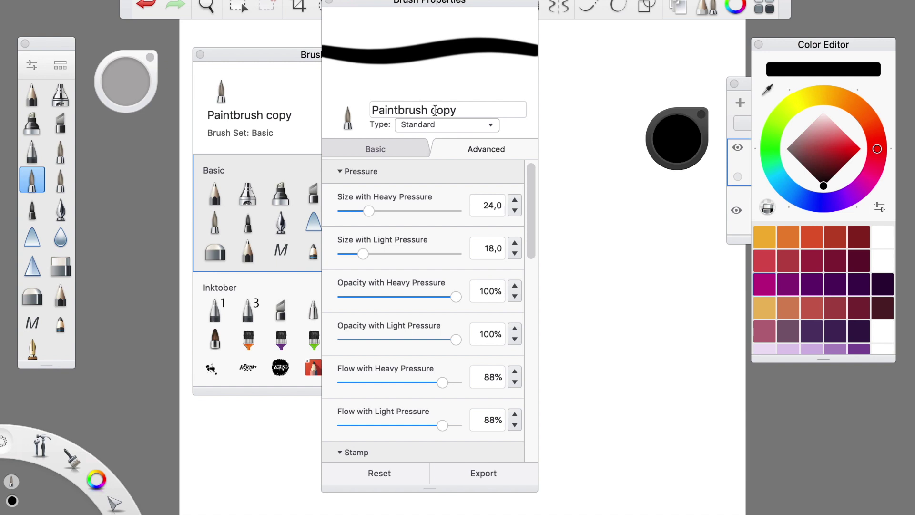
{"action": "double_click", "coordinate": [459, 110]}
{"action": "key", "text": "BackSpace"}
{"action": "key", "text": "BackSpace"}
{"action": "key", "text": "BackSpace"}
{"action": "key", "text": "BackSpace"}
{"action": "key", "text": "BackSpace"}
{"action": "key", "text": "BackSpace"}
{"action": "key", "text": "BackSpace"}
{"action": "key", "text": "BackSpace"}
{"action": "key", "text": "BackSpace"}
{"action": "key", "text": "BackSpace"}
{"action": "key", "text": "BackSpace"}
{"action": "key", "text": "BackSpace"}
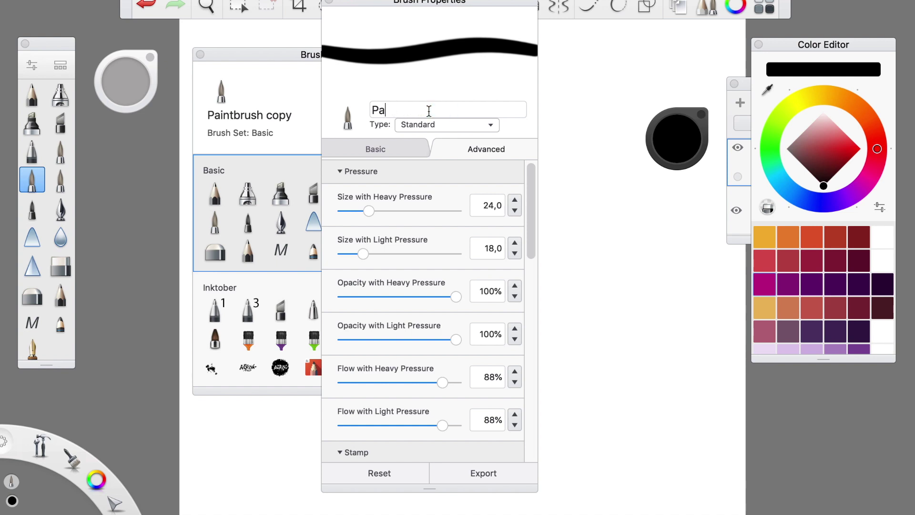
{"action": "type", "text": "Tutorial Texture"}
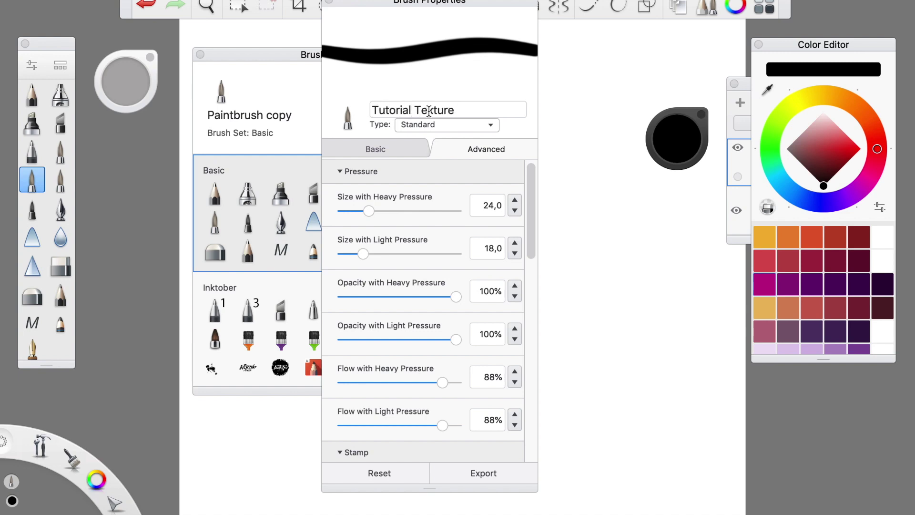
{"action": "type", "text": " brush"}
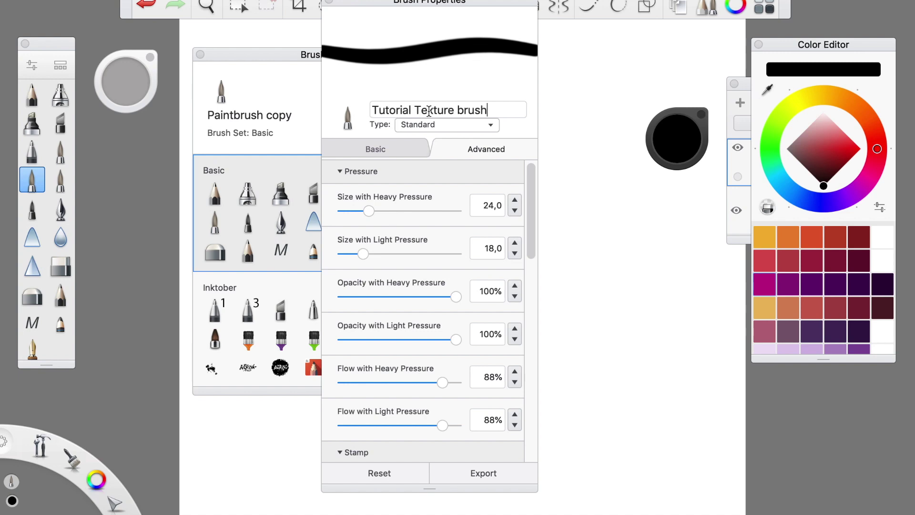
{"action": "left_click", "coordinate": [353, 124]}
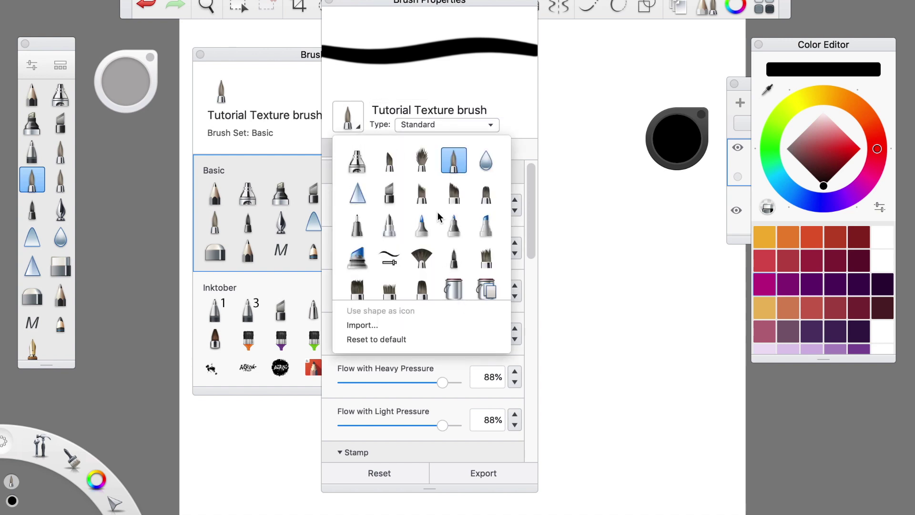
Scroll the icon picker down to the letters and choose T for the brush icon
{"action": "scroll", "coordinate": [439, 217], "scroll_direction": "down", "scroll_amount": 5}
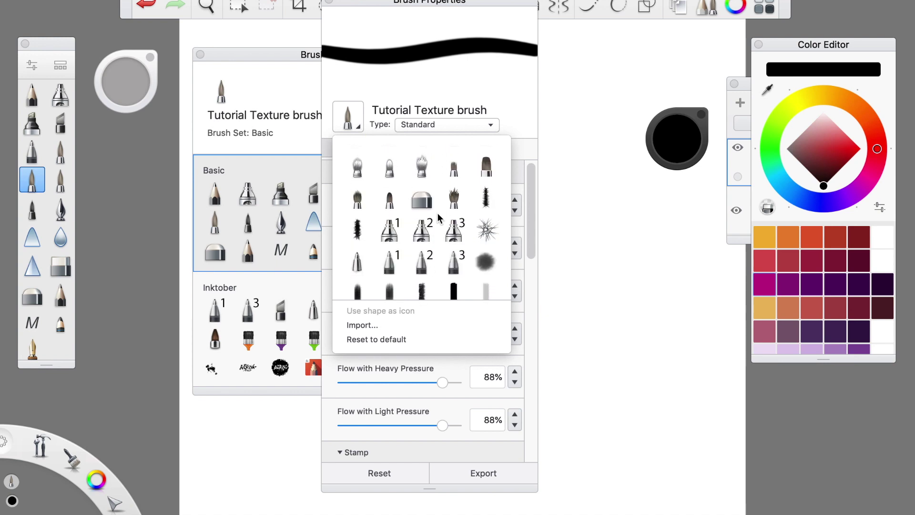
{"action": "scroll", "coordinate": [440, 217], "scroll_direction": "down", "scroll_amount": 3}
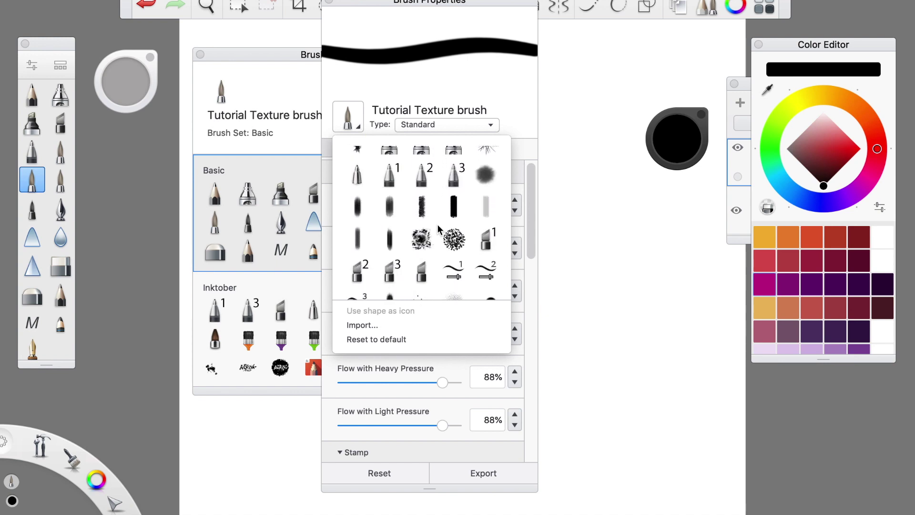
{"action": "scroll", "coordinate": [439, 231], "scroll_direction": "down", "scroll_amount": 5}
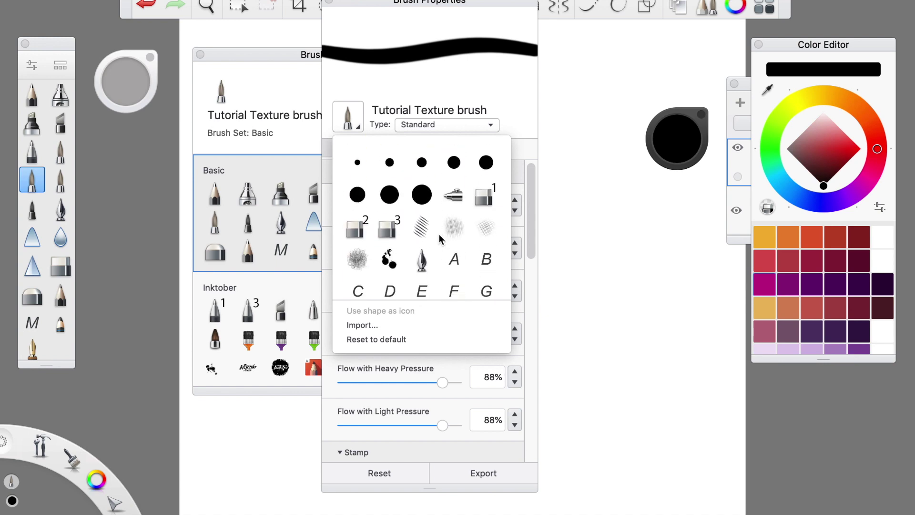
{"action": "scroll", "coordinate": [439, 236], "scroll_direction": "down", "scroll_amount": 4}
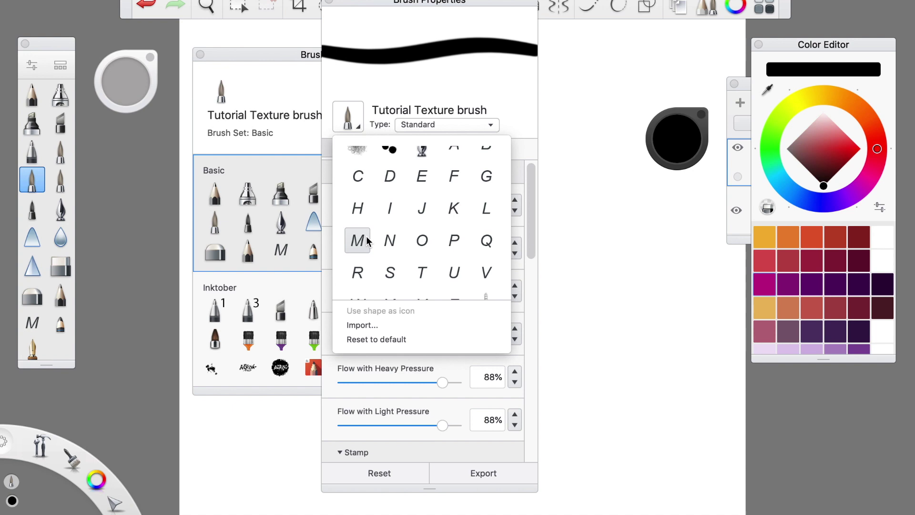
{"action": "left_click", "coordinate": [423, 274]}
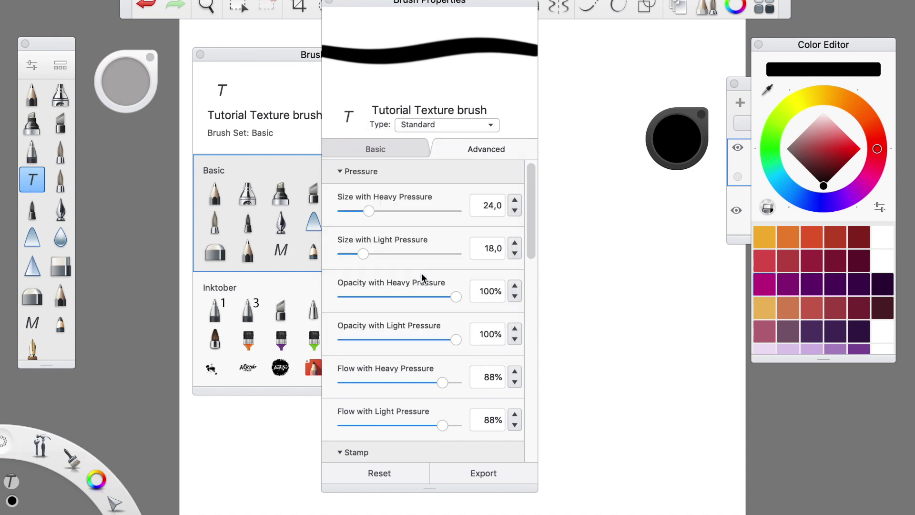
Tick Texture under Nib in the Advanced settings, keeping the default dark grainy texture at 100% scale
{"action": "mouse_move", "coordinate": [393, 7]}
{"action": "left_mouse_down"}
{"action": "mouse_move", "coordinate": [556, 6]}
{"action": "mouse_move", "coordinate": [513, 5]}
{"action": "left_mouse_up"}
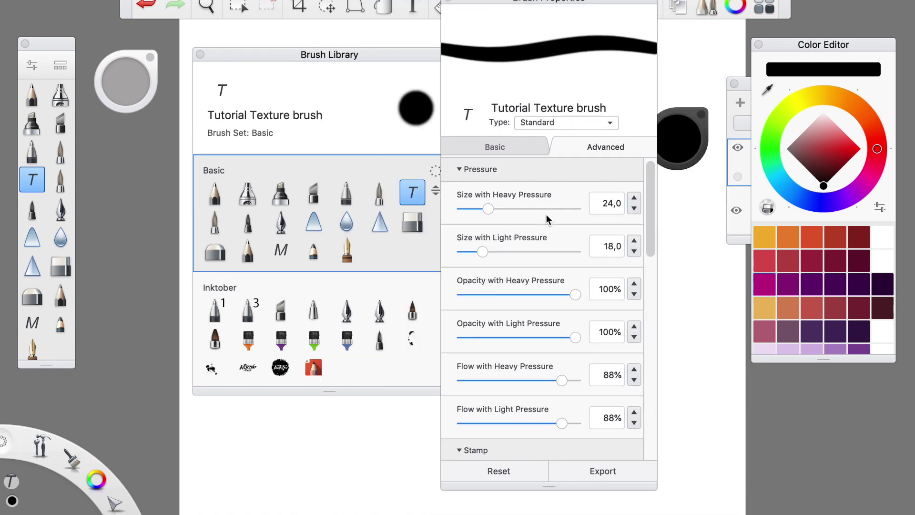
{"action": "mouse_move", "coordinate": [652, 214]}
{"action": "left_mouse_down"}
{"action": "mouse_move", "coordinate": [653, 355]}
{"action": "mouse_move", "coordinate": [636, 237]}
{"action": "mouse_move", "coordinate": [649, 341]}
{"action": "left_mouse_up"}
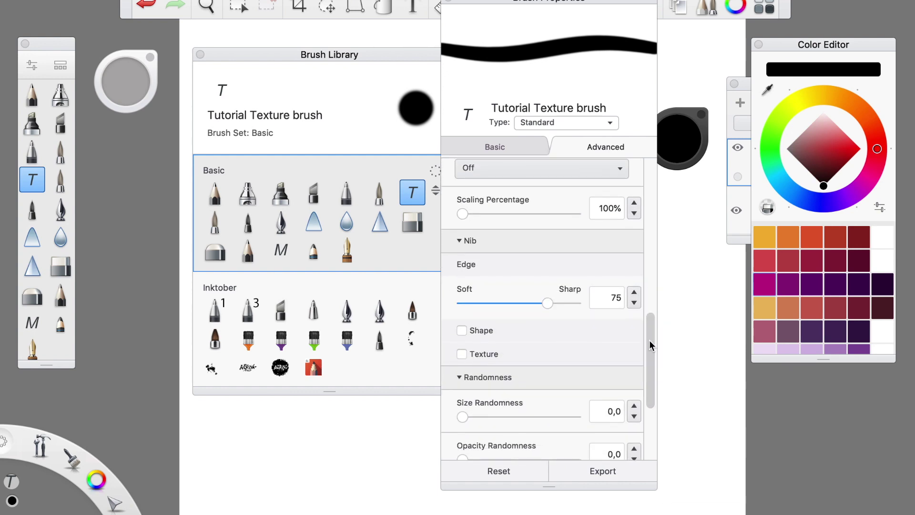
{"action": "left_click", "coordinate": [485, 354]}
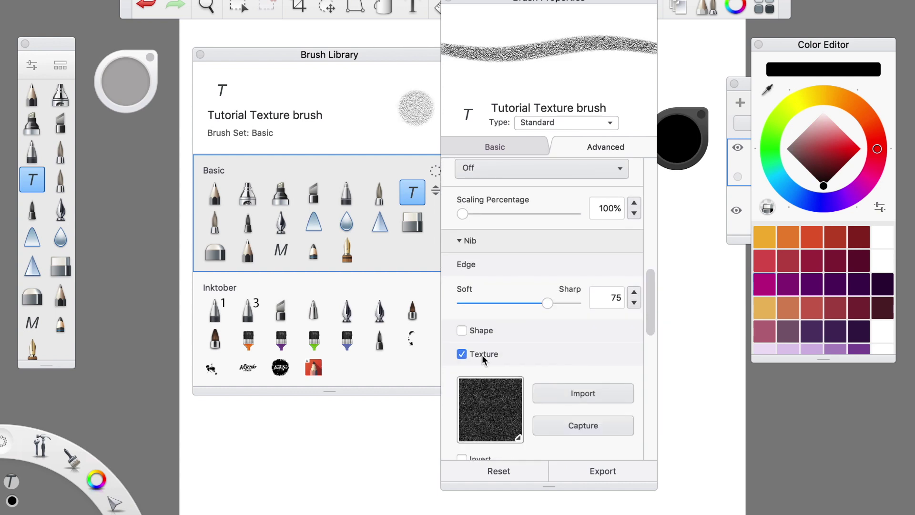
{"action": "mouse_move", "coordinate": [653, 292]}
{"action": "left_mouse_down"}
{"action": "mouse_move", "coordinate": [651, 340]}
{"action": "mouse_move", "coordinate": [650, 319]}
{"action": "left_mouse_up"}
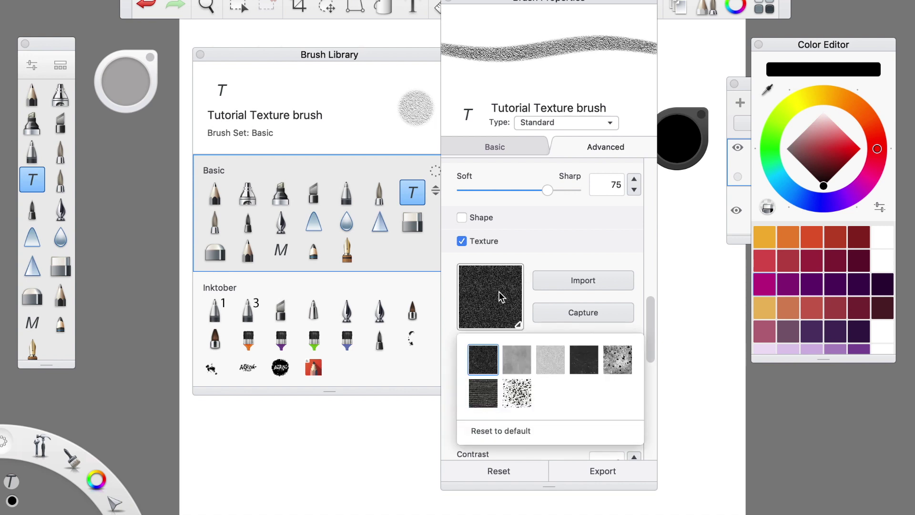
{"action": "left_click", "coordinate": [657, 358]}
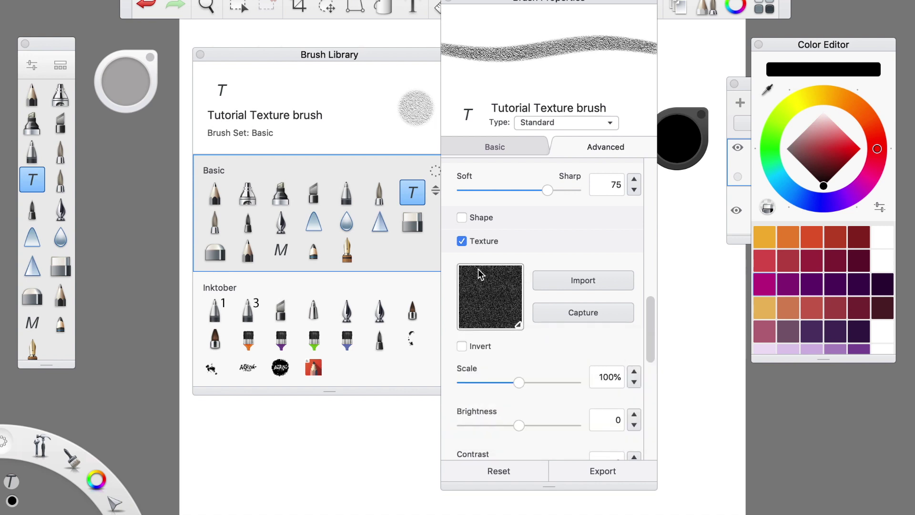
{"action": "left_click", "coordinate": [496, 307]}
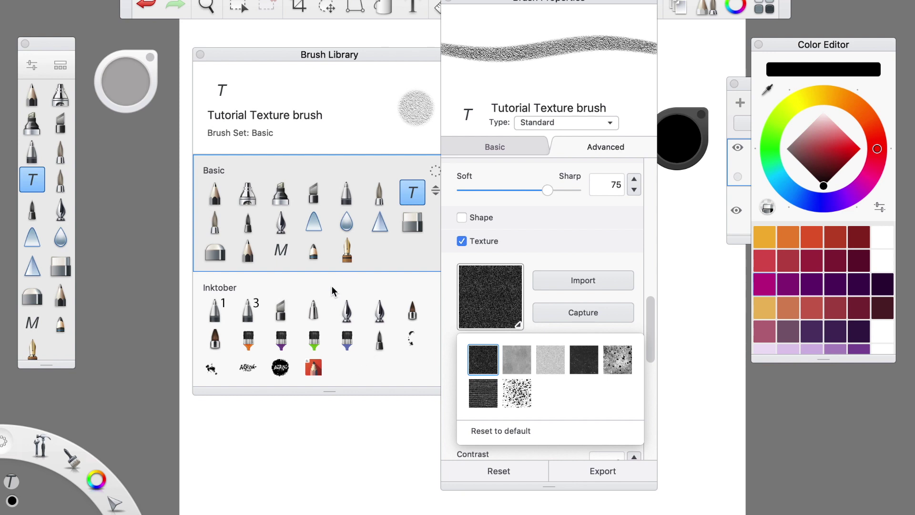
{"action": "left_click", "coordinate": [333, 233]}
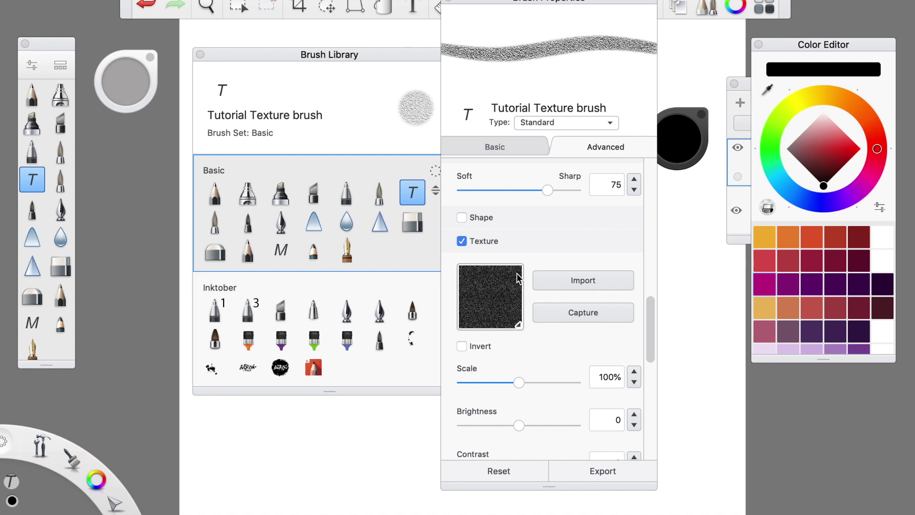
{"action": "left_click", "coordinate": [501, 306]}
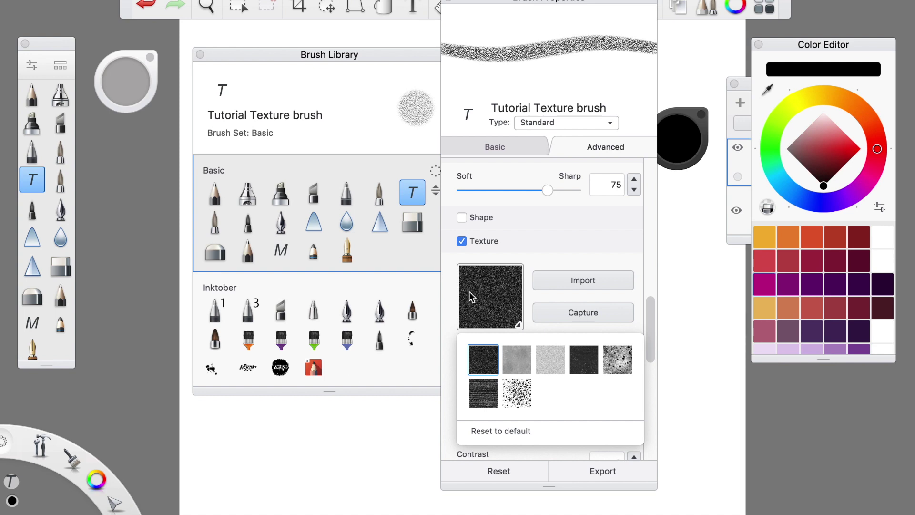
{"action": "left_click", "coordinate": [525, 296]}
{"action": "left_click", "coordinate": [485, 287]}
{"action": "left_click", "coordinate": [485, 287]}
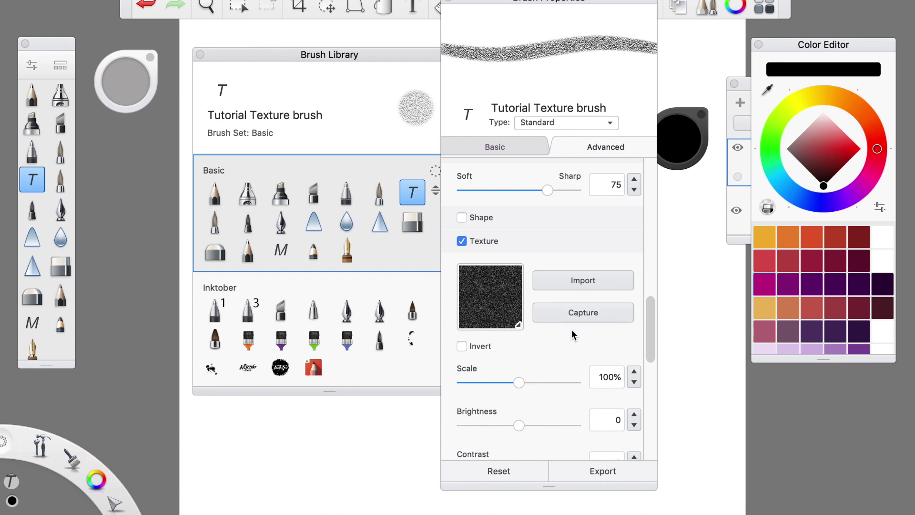
{"action": "left_click_drag", "start_coordinate": [652, 334], "coordinate": [650, 353]}
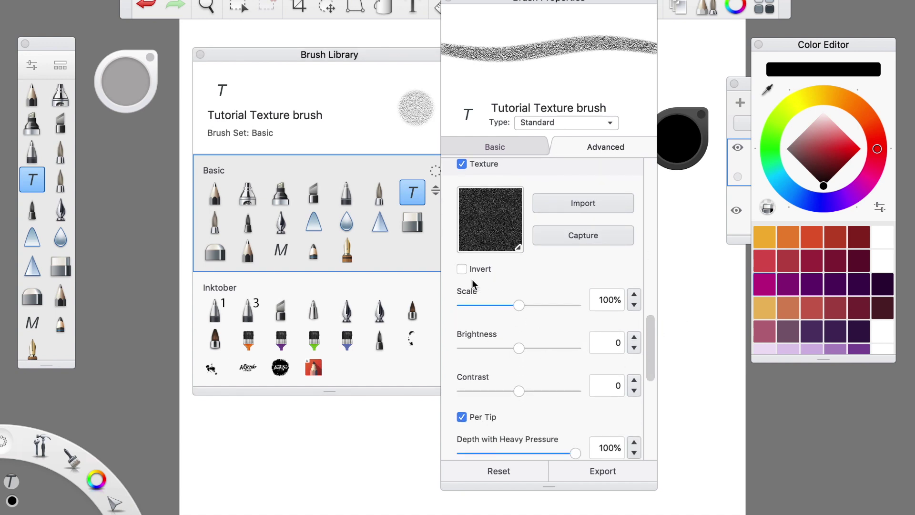
Adjust the texture brightness and drag the Texture Scale slider to 214%
{"action": "left_click_drag", "start_coordinate": [521, 309], "coordinate": [528, 305]}
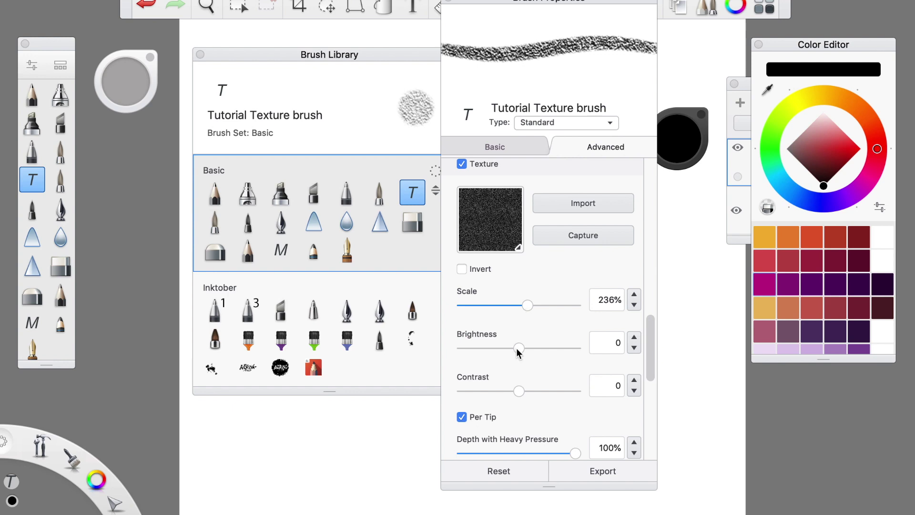
{"action": "mouse_move", "coordinate": [516, 348]}
{"action": "left_mouse_down"}
{"action": "mouse_move", "coordinate": [531, 348]}
{"action": "mouse_move", "coordinate": [519, 349]}
{"action": "left_mouse_up"}
{"action": "left_click_drag", "start_coordinate": [652, 344], "coordinate": [652, 340]}
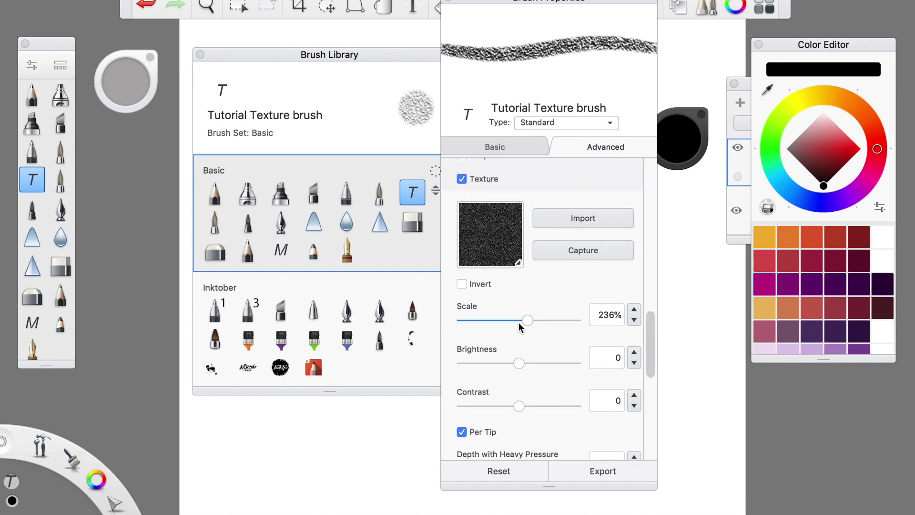
{"action": "left_click_drag", "start_coordinate": [525, 322], "coordinate": [525, 321]}
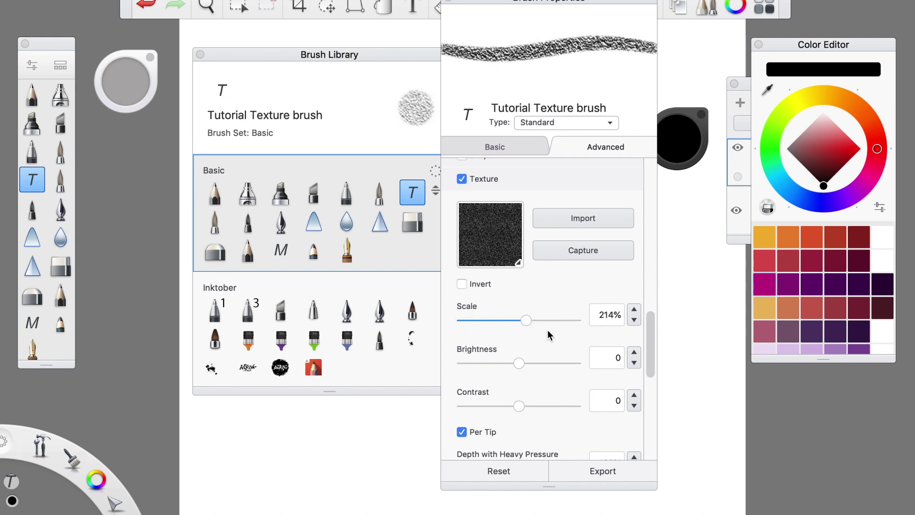
{"action": "left_click_drag", "start_coordinate": [651, 356], "coordinate": [639, 209]}
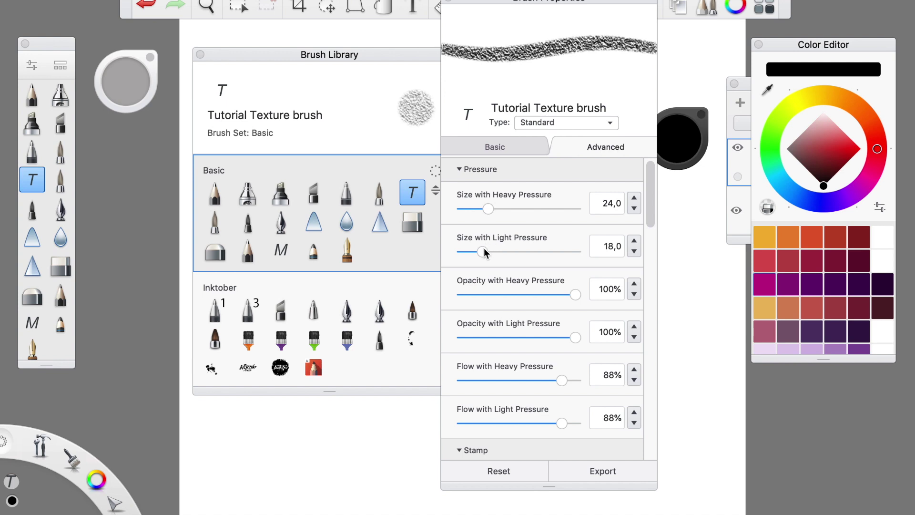
{"action": "left_click_drag", "start_coordinate": [651, 195], "coordinate": [667, 334]}
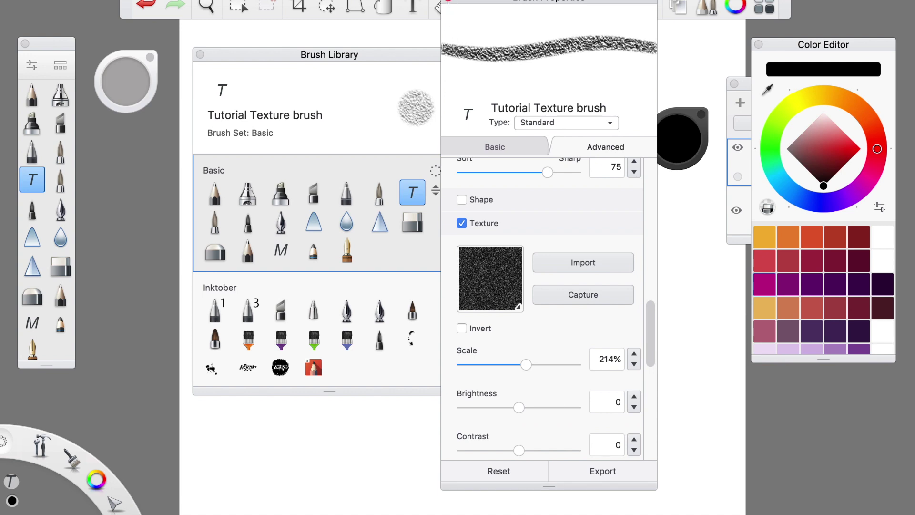
Close Brush Properties and the Brush Library, then zoom in on the grey test stroke
{"action": "left_click", "coordinate": [448, 1]}
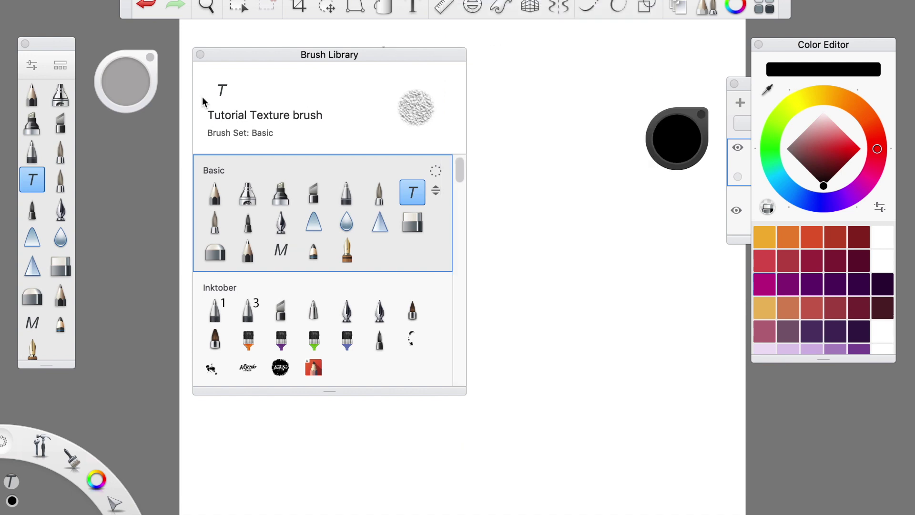
{"action": "left_click", "coordinate": [201, 55]}
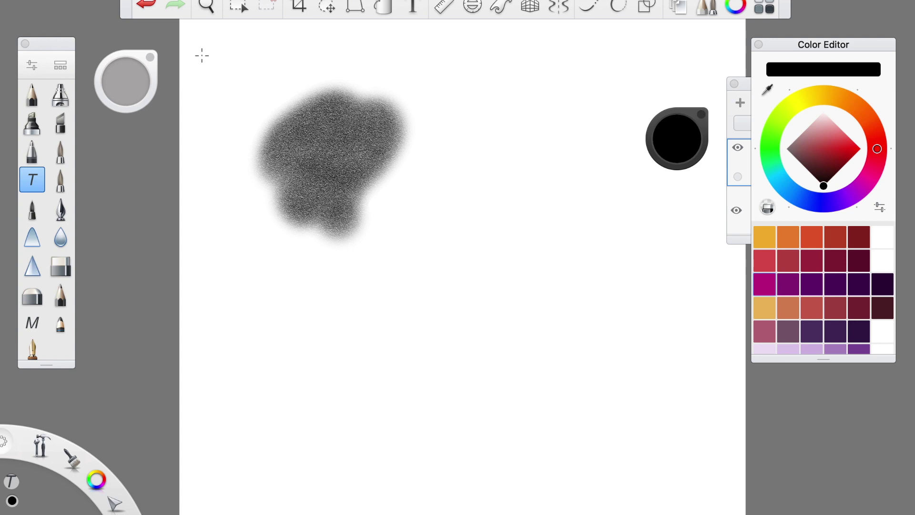
{"action": "key", "text": "space"}
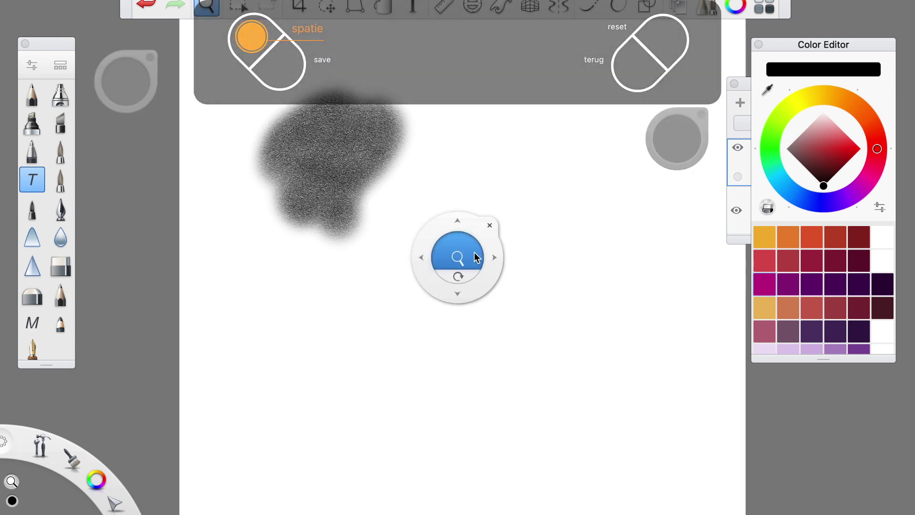
{"action": "left_click_drag", "start_coordinate": [465, 253], "coordinate": [505, 235]}
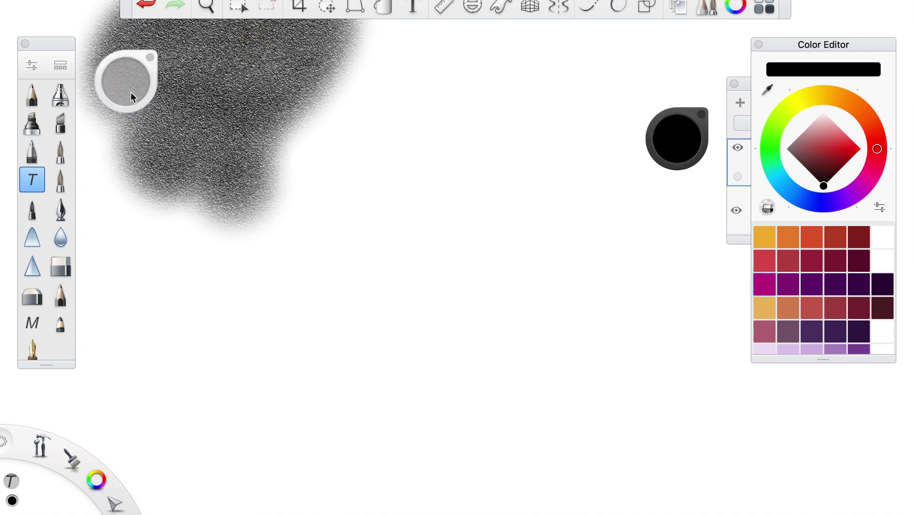
Enlarge the brush and paint a curving stroke and a wide diagonal textured stroke
{"action": "mouse_move", "coordinate": [134, 90]}
{"action": "left_mouse_down"}
{"action": "mouse_move", "coordinate": [349, 71]}
{"action": "mouse_move", "coordinate": [430, 77]}
{"action": "left_mouse_up"}
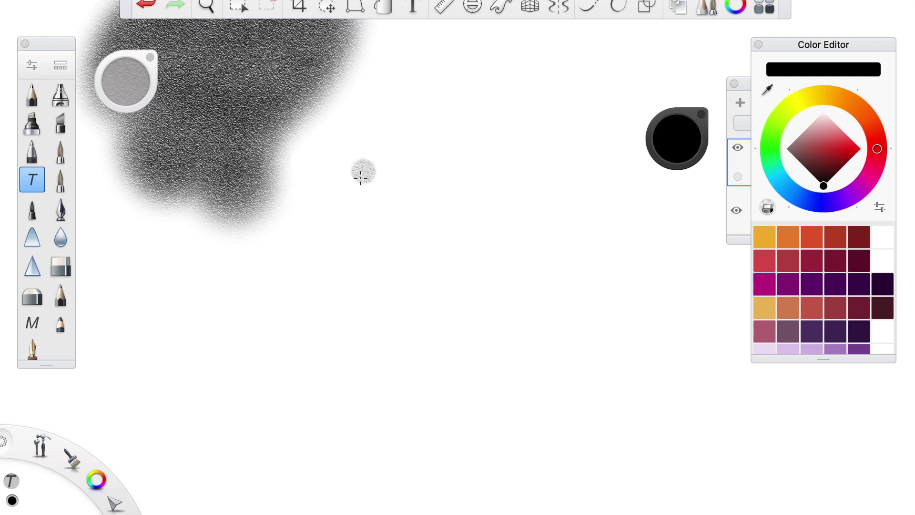
{"action": "mouse_move", "coordinate": [364, 182]}
{"action": "left_mouse_down"}
{"action": "mouse_move", "coordinate": [412, 121]}
{"action": "mouse_move", "coordinate": [380, 203]}
{"action": "mouse_move", "coordinate": [443, 134]}
{"action": "mouse_move", "coordinate": [417, 184]}
{"action": "mouse_move", "coordinate": [446, 162]}
{"action": "mouse_move", "coordinate": [468, 180]}
{"action": "mouse_move", "coordinate": [472, 230]}
{"action": "left_mouse_up"}
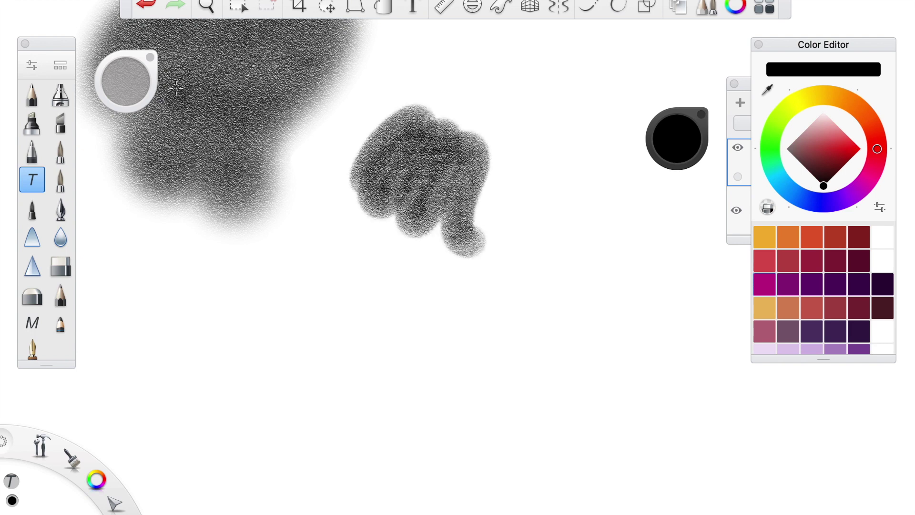
{"action": "mouse_move", "coordinate": [155, 87]}
{"action": "left_mouse_down"}
{"action": "mouse_move", "coordinate": [190, 196]}
{"action": "mouse_move", "coordinate": [470, 171]}
{"action": "mouse_move", "coordinate": [524, 181]}
{"action": "left_mouse_up"}
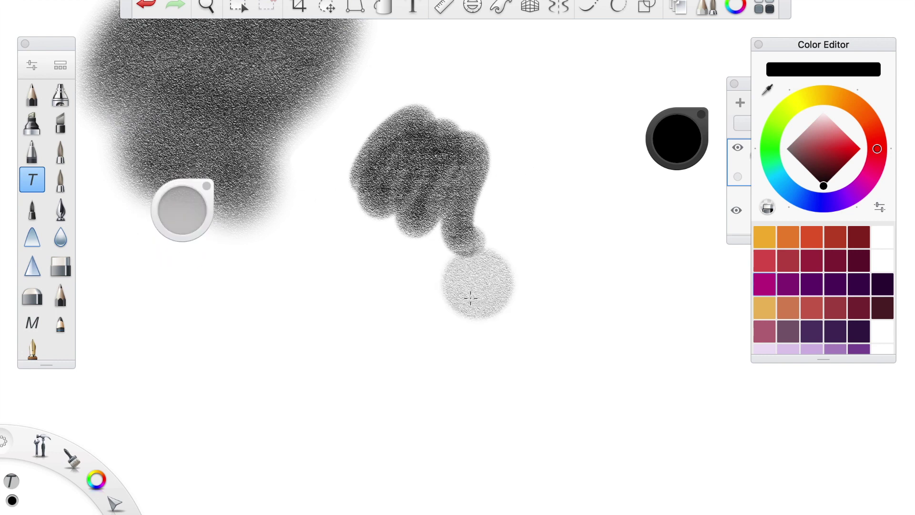
{"action": "mouse_move", "coordinate": [458, 334]}
{"action": "left_mouse_down"}
{"action": "mouse_move", "coordinate": [563, 202]}
{"action": "mouse_move", "coordinate": [582, 160]}
{"action": "left_mouse_up"}
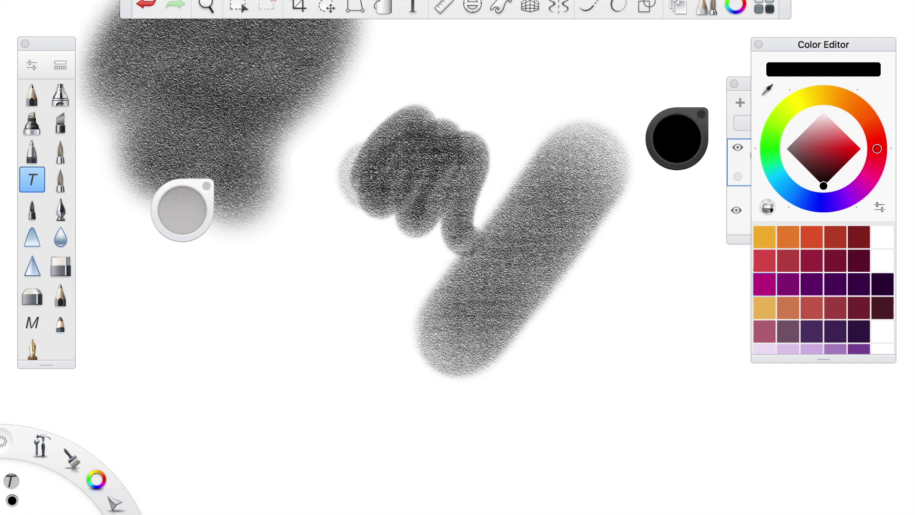
{"action": "left_click", "coordinate": [32, 66]}
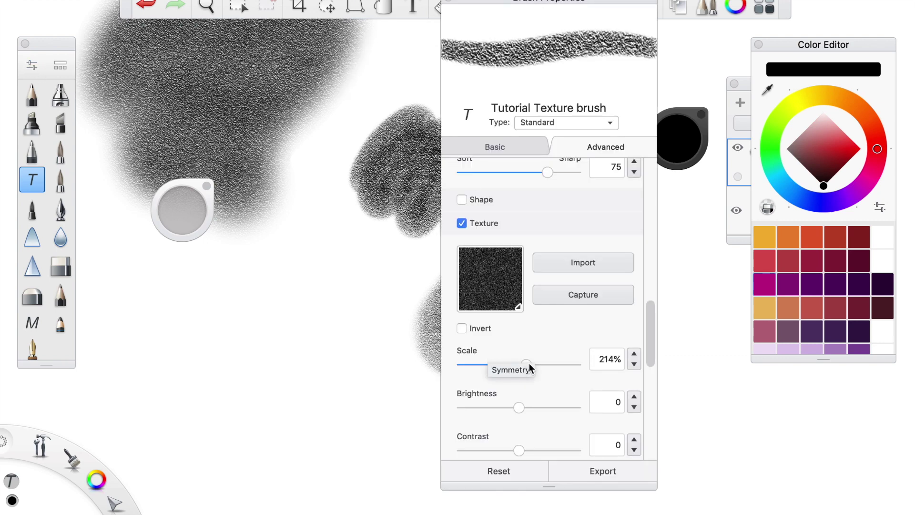
Raise Texture Scale to 613% and paint a long coarse band, undoing a stray dab
{"action": "left_click_drag", "start_coordinate": [528, 366], "coordinate": [552, 367]}
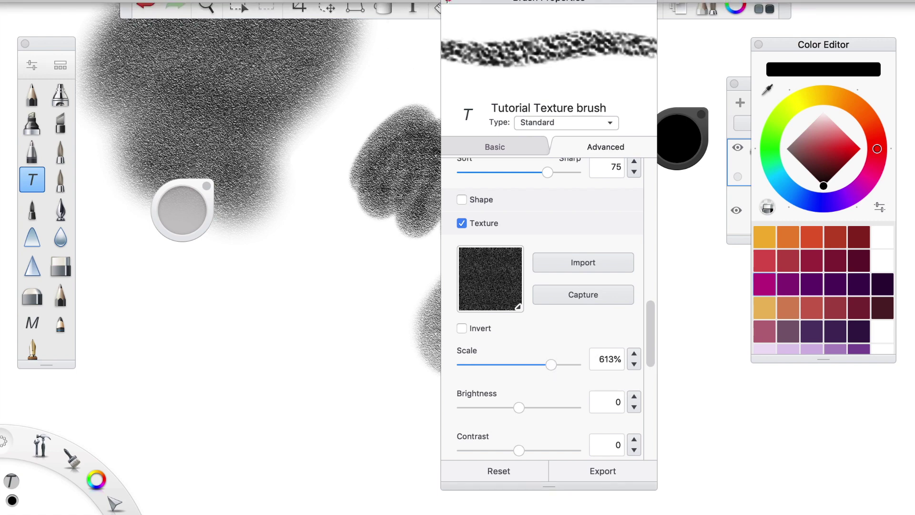
{"action": "left_click", "coordinate": [448, 1]}
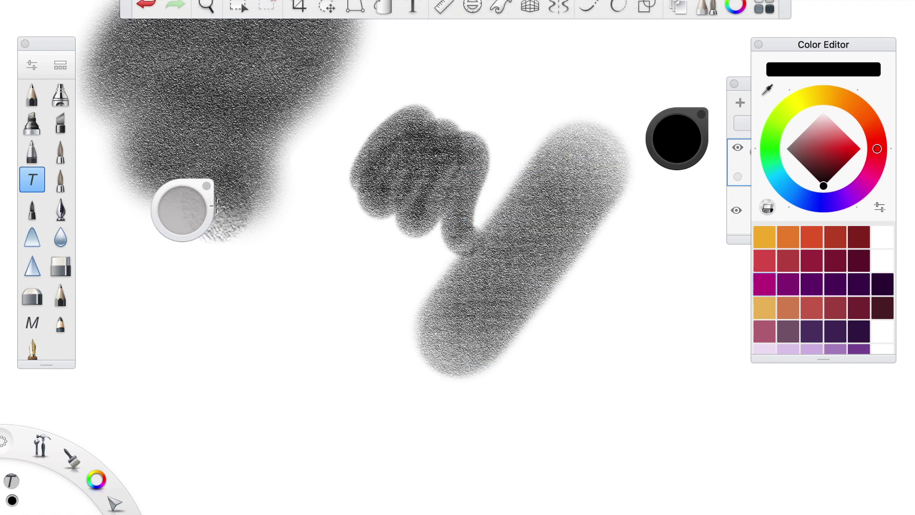
{"action": "left_click_drag", "start_coordinate": [524, 389], "coordinate": [653, 229]}
{"action": "left_click", "coordinate": [603, 444]}
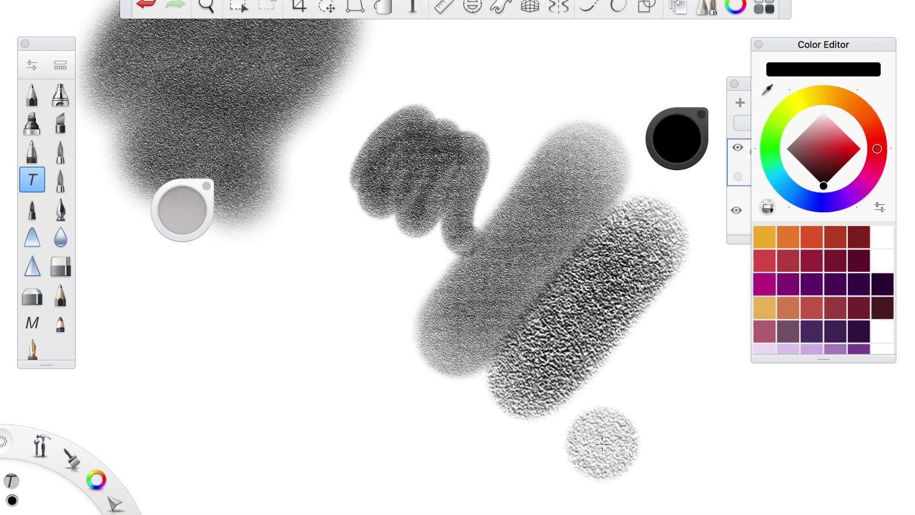
{"action": "key", "text": "ctrl+z"}
Zoom out and pan to empty space, then lower Texture Scale to 339%
{"action": "key", "text": "space"}
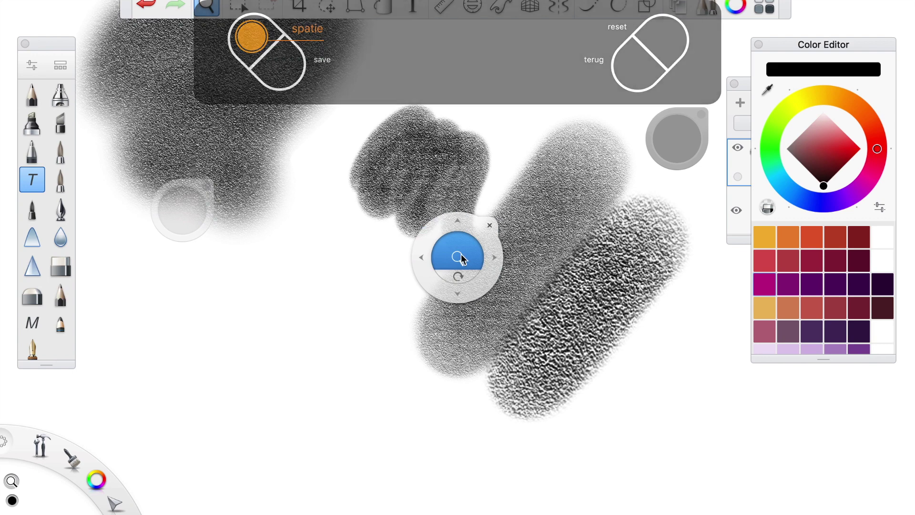
{"action": "left_click_drag", "start_coordinate": [461, 259], "coordinate": [494, 303]}
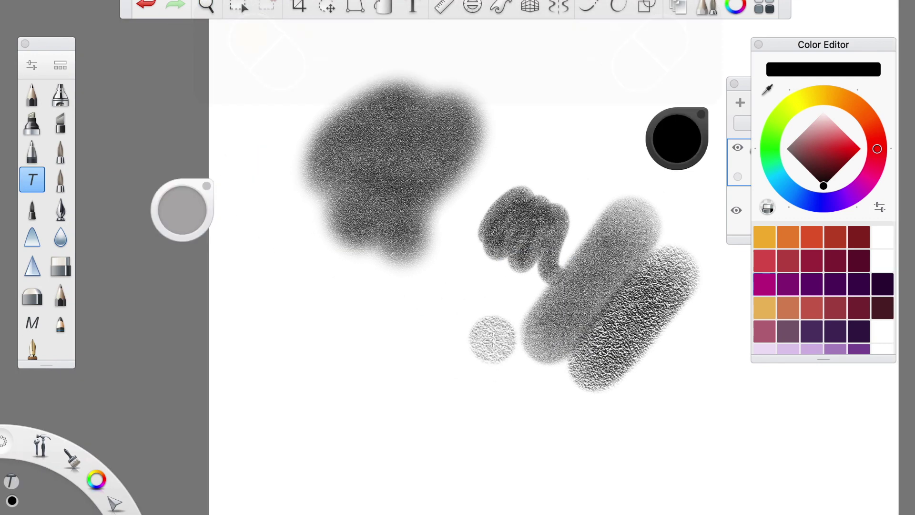
{"action": "key", "text": "space"}
{"action": "mouse_move", "coordinate": [494, 354]}
{"action": "left_mouse_down"}
{"action": "mouse_move", "coordinate": [503, 245]}
{"action": "mouse_move", "coordinate": [476, 139]}
{"action": "left_mouse_up"}
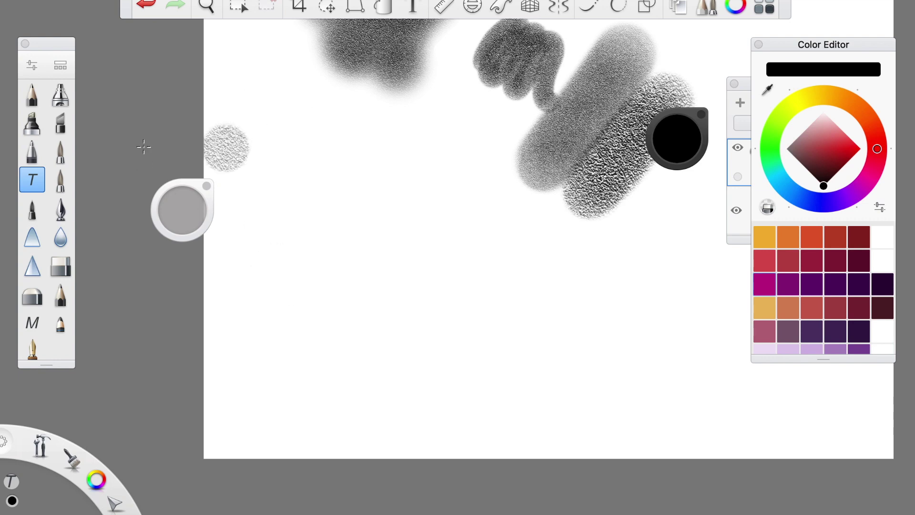
{"action": "left_click", "coordinate": [31, 65]}
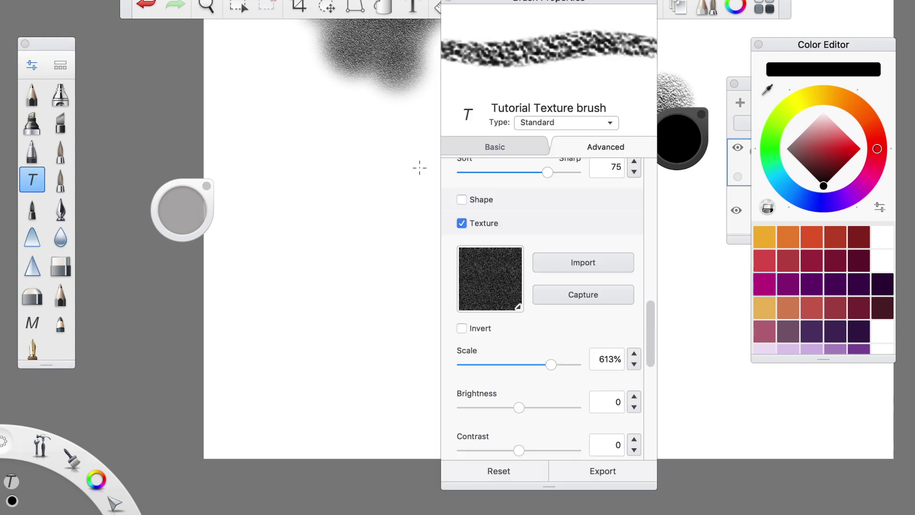
{"action": "left_click_drag", "start_coordinate": [551, 365], "coordinate": [537, 364]}
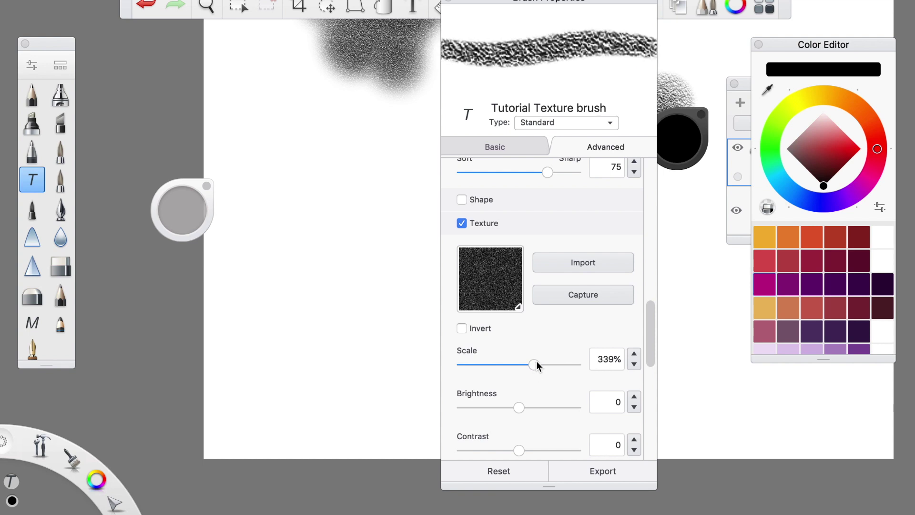
{"action": "left_click", "coordinate": [448, 2]}
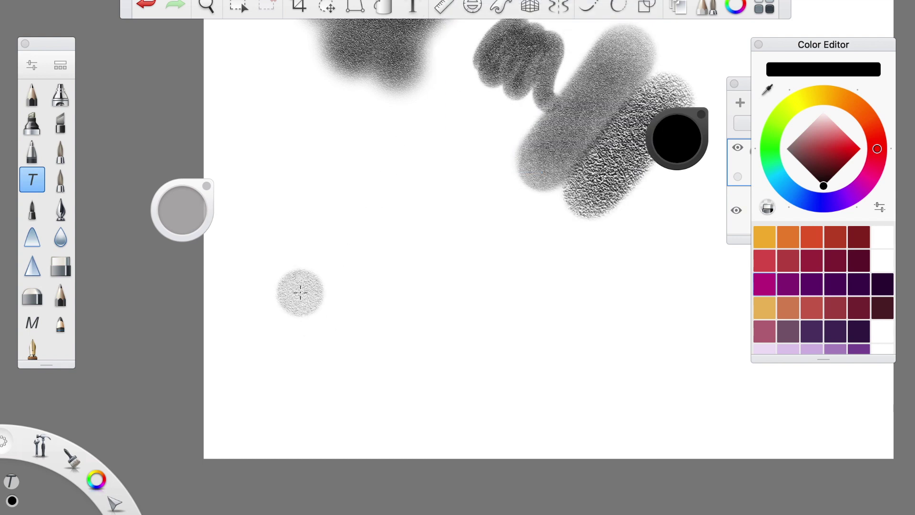
Paint a tall vertical stroke and go over it repeatedly, including edges and ends, until dark
{"action": "left_click_drag", "start_coordinate": [292, 271], "coordinate": [295, 393]}
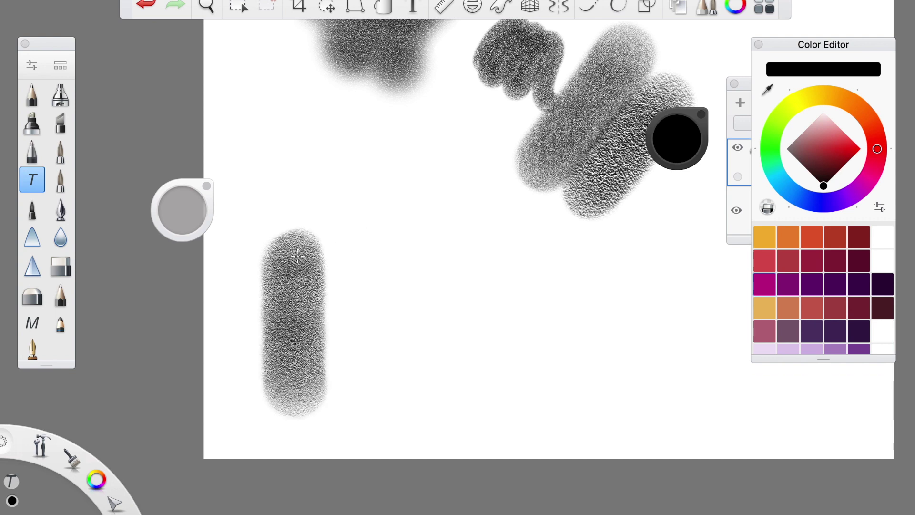
{"action": "mouse_move", "coordinate": [297, 256]}
{"action": "left_mouse_down"}
{"action": "mouse_move", "coordinate": [286, 255]}
{"action": "mouse_move", "coordinate": [293, 246]}
{"action": "mouse_move", "coordinate": [293, 396]}
{"action": "mouse_move", "coordinate": [305, 248]}
{"action": "mouse_move", "coordinate": [296, 238]}
{"action": "mouse_move", "coordinate": [293, 391]}
{"action": "mouse_move", "coordinate": [305, 258]}
{"action": "mouse_move", "coordinate": [291, 249]}
{"action": "mouse_move", "coordinate": [281, 281]}
{"action": "mouse_move", "coordinate": [294, 357]}
{"action": "left_mouse_up"}
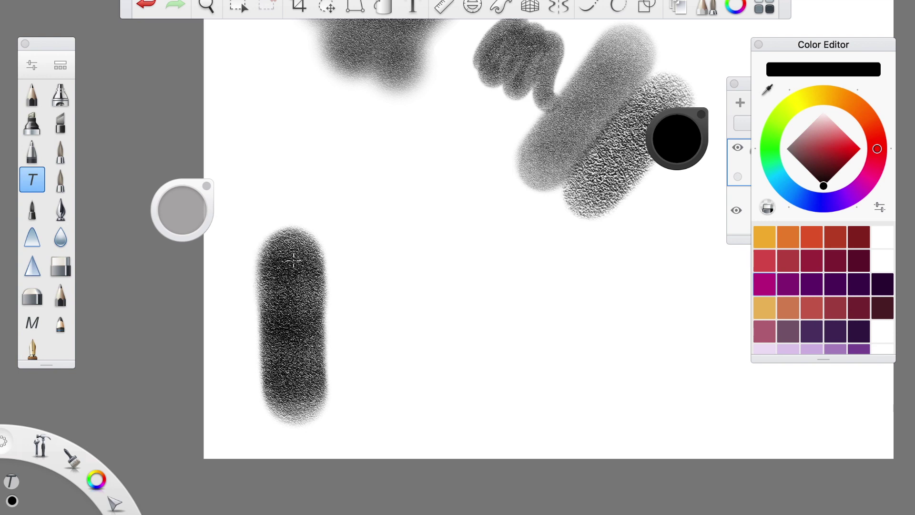
{"action": "mouse_move", "coordinate": [293, 258]}
{"action": "left_mouse_down"}
{"action": "mouse_move", "coordinate": [271, 283]}
{"action": "mouse_move", "coordinate": [272, 334]}
{"action": "mouse_move", "coordinate": [290, 380]}
{"action": "left_mouse_up"}
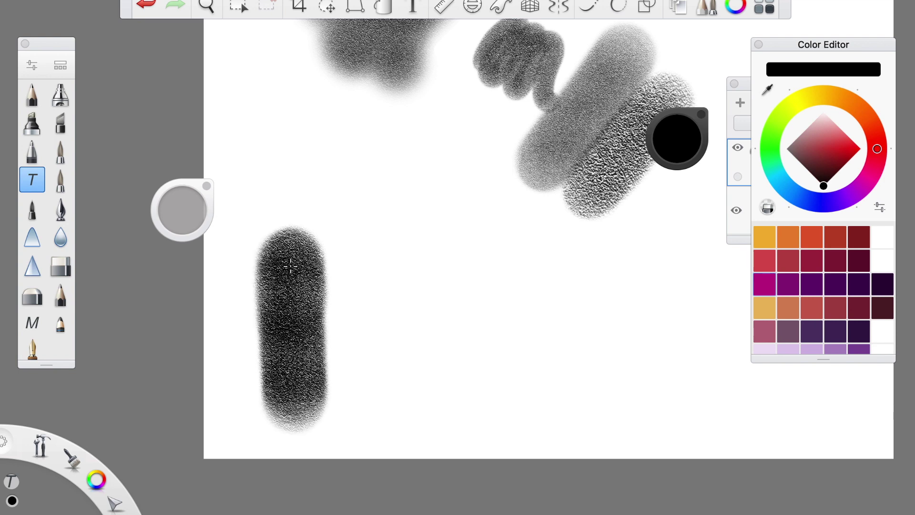
{"action": "mouse_move", "coordinate": [290, 266]}
{"action": "left_mouse_down"}
{"action": "mouse_move", "coordinate": [267, 267]}
{"action": "mouse_move", "coordinate": [324, 343]}
{"action": "mouse_move", "coordinate": [287, 414]}
{"action": "mouse_move", "coordinate": [293, 229]}
{"action": "mouse_move", "coordinate": [324, 341]}
{"action": "mouse_move", "coordinate": [282, 414]}
{"action": "mouse_move", "coordinate": [323, 300]}
{"action": "left_mouse_up"}
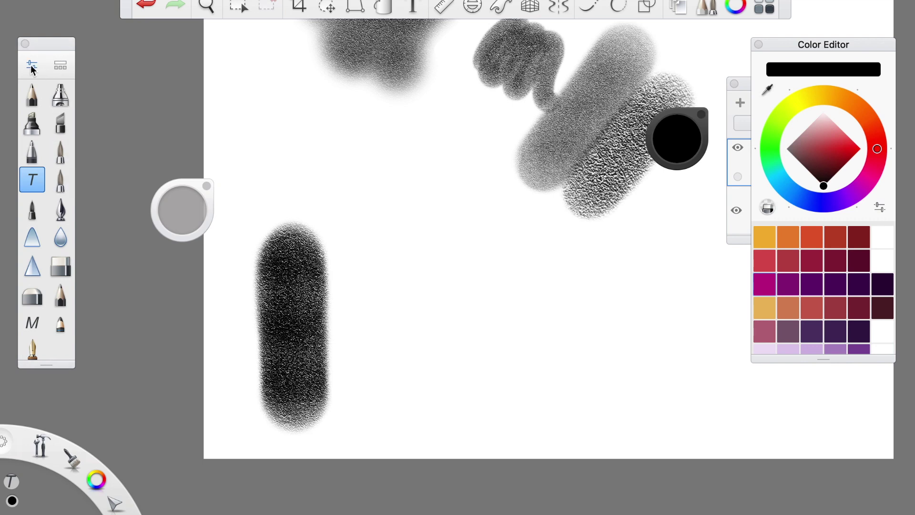
Select the Rough Texture brush copy from the custom brush set and load a burlap texture in its properties
{"action": "left_click", "coordinate": [60, 67]}
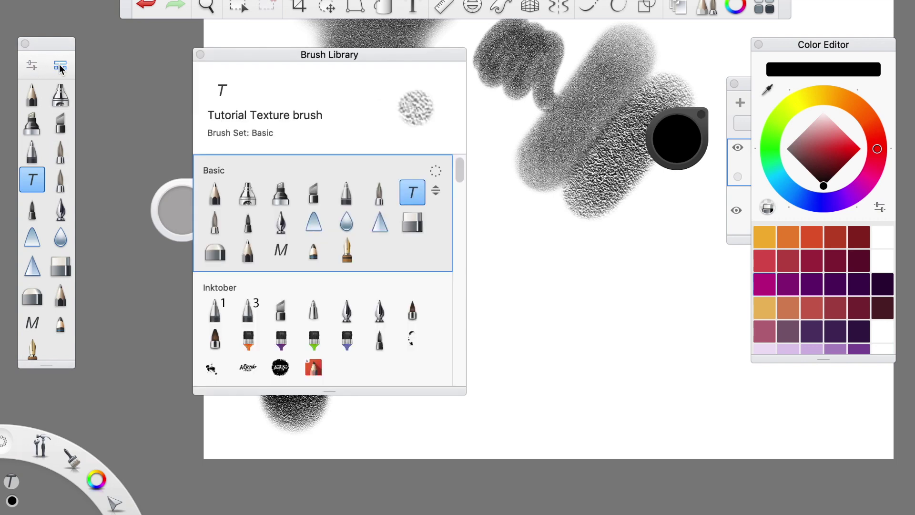
{"action": "mouse_move", "coordinate": [460, 175]}
{"action": "left_mouse_down"}
{"action": "mouse_move", "coordinate": [465, 220]}
{"action": "mouse_move", "coordinate": [470, 206]}
{"action": "left_mouse_up"}
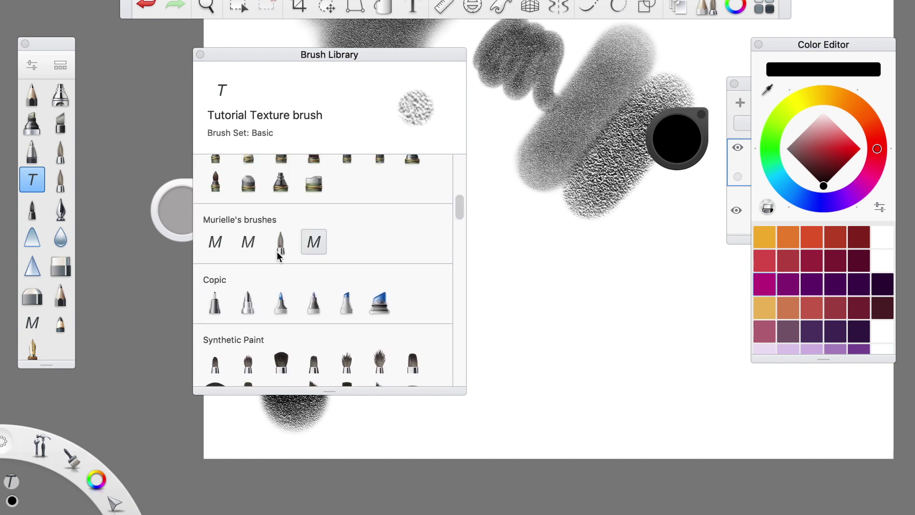
{"action": "left_click", "coordinate": [215, 242]}
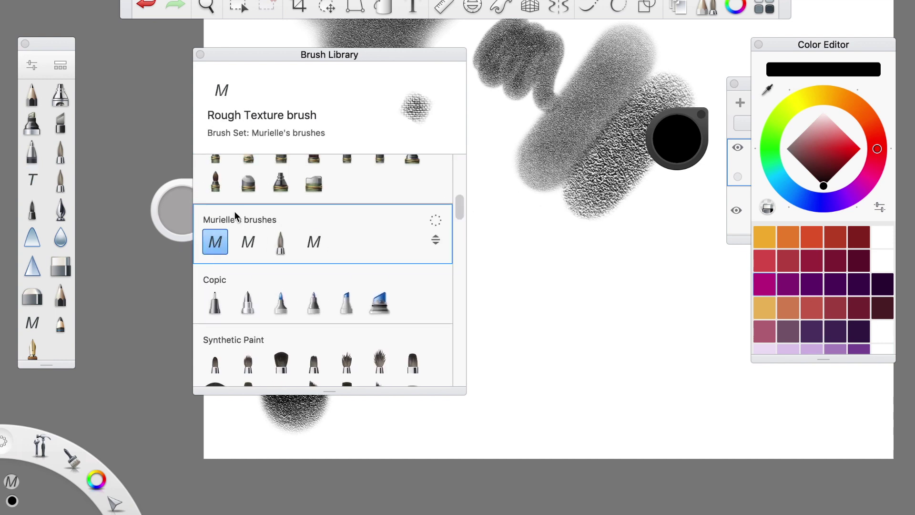
{"action": "left_click", "coordinate": [247, 247]}
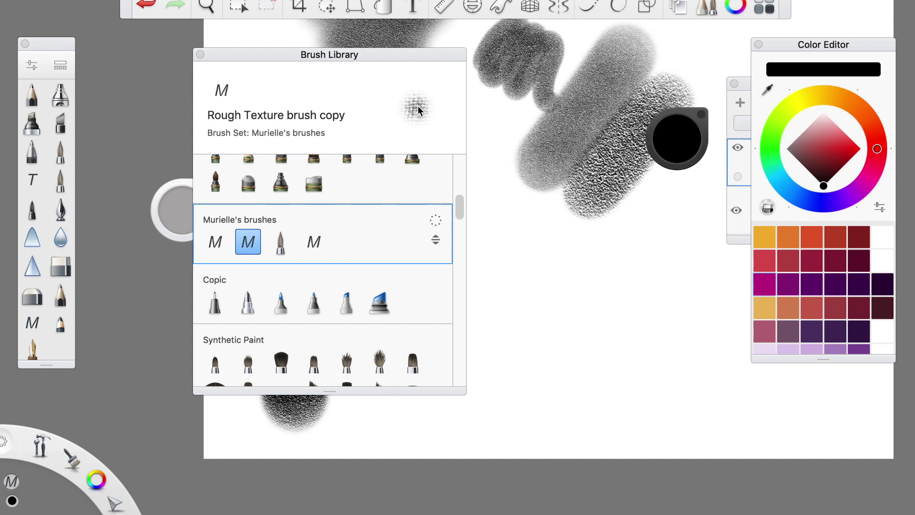
{"action": "double_click", "coordinate": [248, 248]}
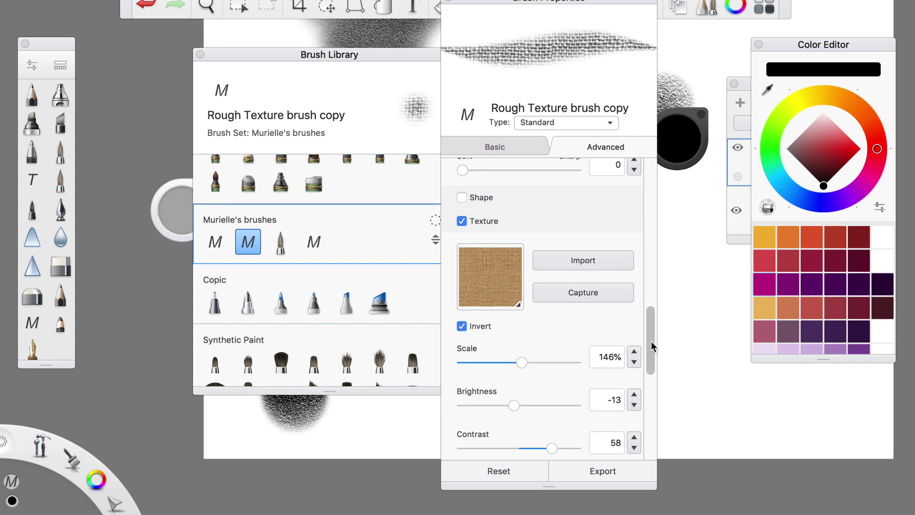
{"action": "scroll", "coordinate": [573, 442], "scroll_direction": "down", "scroll_amount": 2}
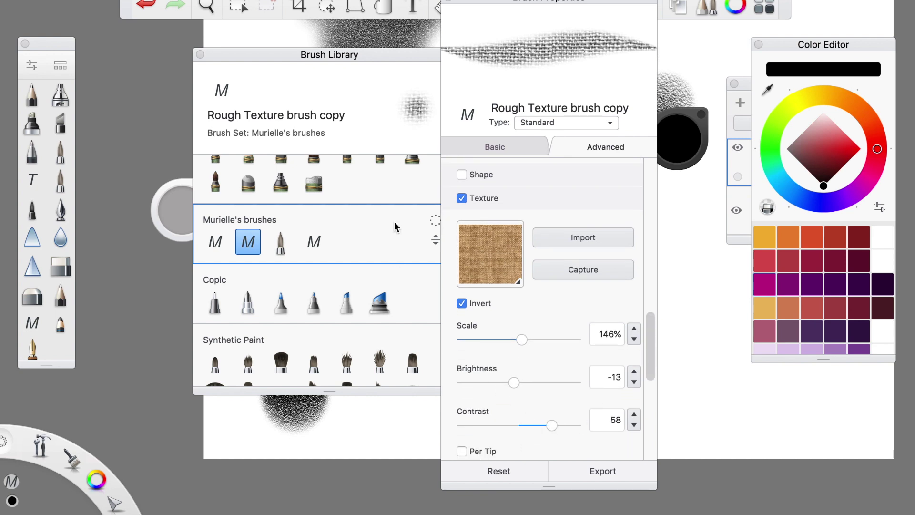
{"action": "left_click", "coordinate": [448, 2]}
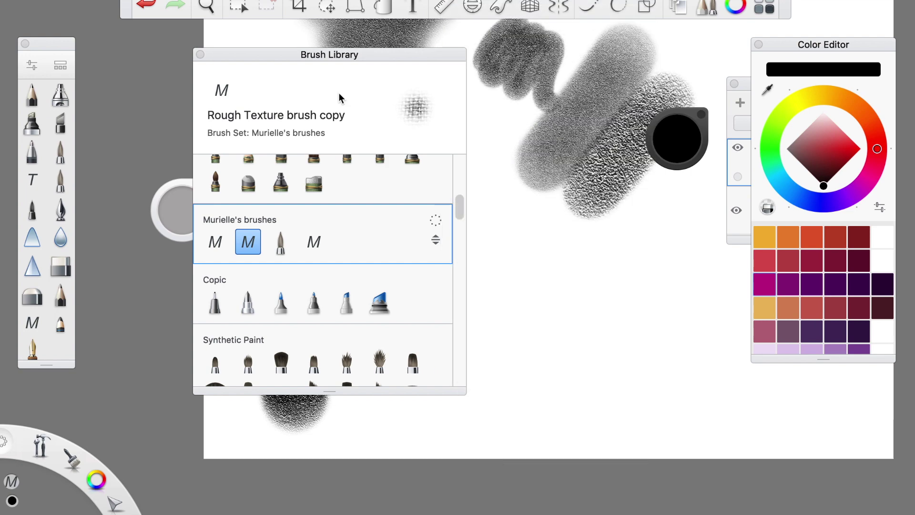
Enlarge the brush and lower the copy's light-pressure flow to 64%
{"action": "left_click", "coordinate": [200, 54]}
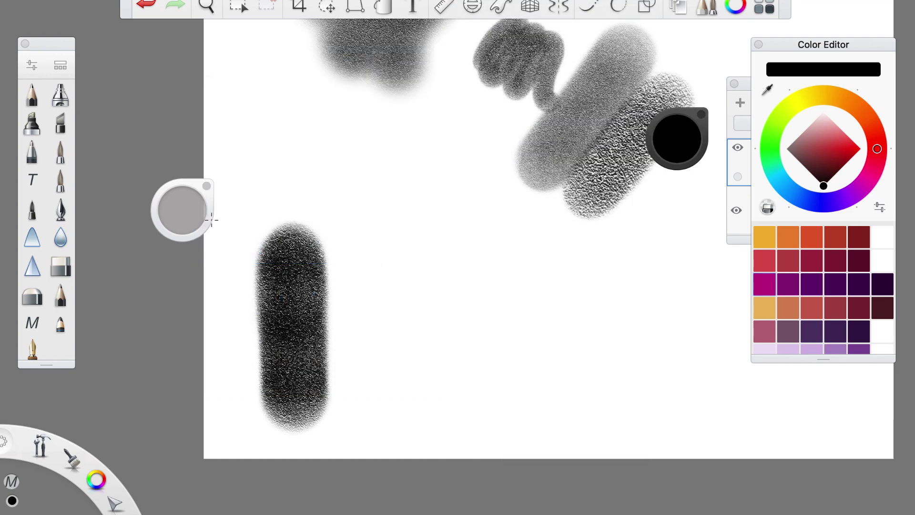
{"action": "mouse_move", "coordinate": [207, 215]}
{"action": "left_mouse_down"}
{"action": "mouse_move", "coordinate": [370, 179]}
{"action": "mouse_move", "coordinate": [203, 224]}
{"action": "mouse_move", "coordinate": [157, 227]}
{"action": "left_mouse_up"}
{"action": "left_click", "coordinate": [32, 64]}
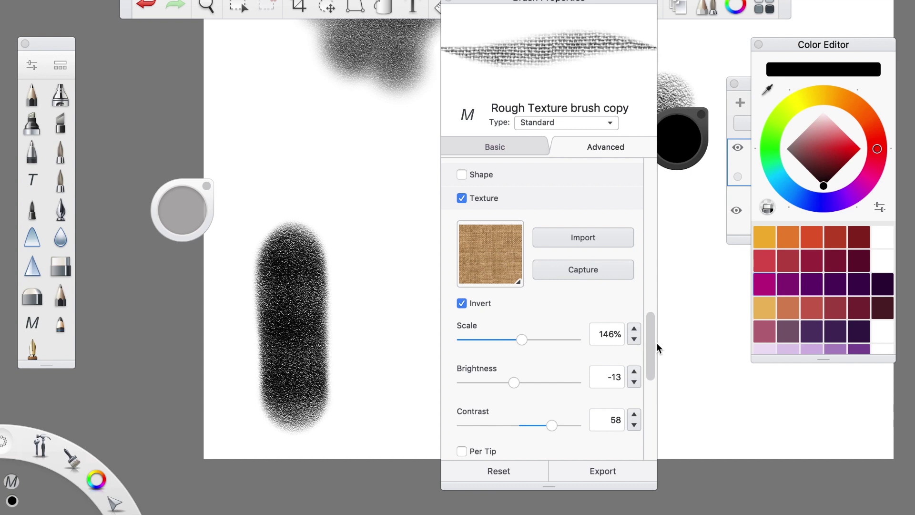
{"action": "left_click_drag", "start_coordinate": [651, 338], "coordinate": [638, 199]}
{"action": "scroll", "coordinate": [638, 199], "scroll_direction": "up", "scroll_amount": 2}
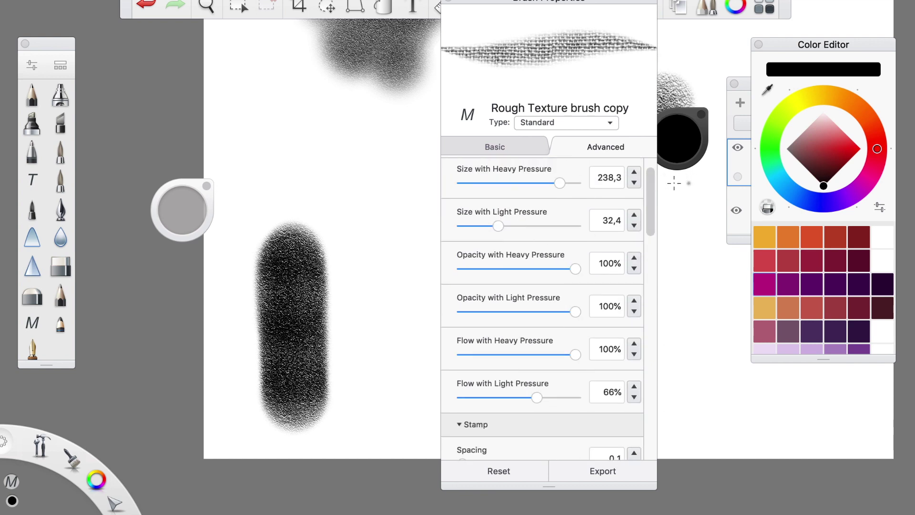
{"action": "mouse_move", "coordinate": [496, 224]}
{"action": "left_mouse_down"}
{"action": "mouse_move", "coordinate": [515, 222]}
{"action": "mouse_move", "coordinate": [505, 224]}
{"action": "left_mouse_up"}
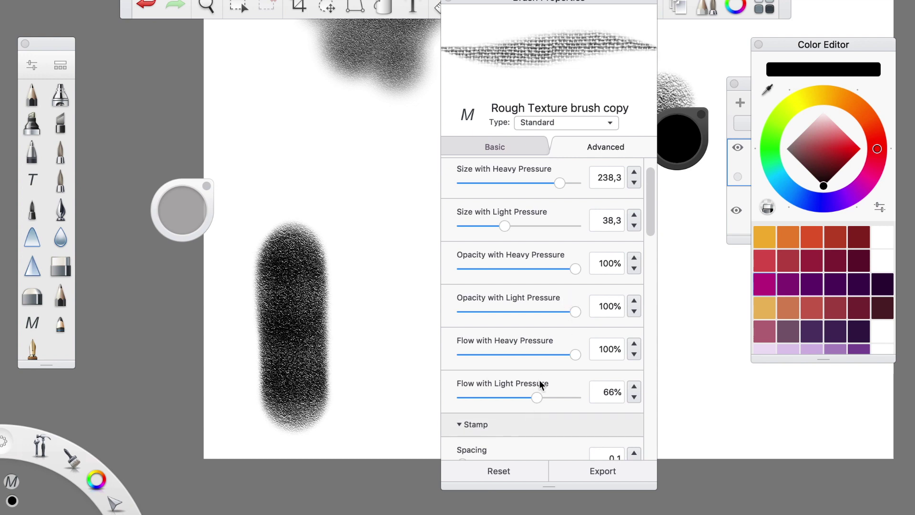
{"action": "scroll", "coordinate": [652, 204], "scroll_direction": "up", "scroll_amount": 2}
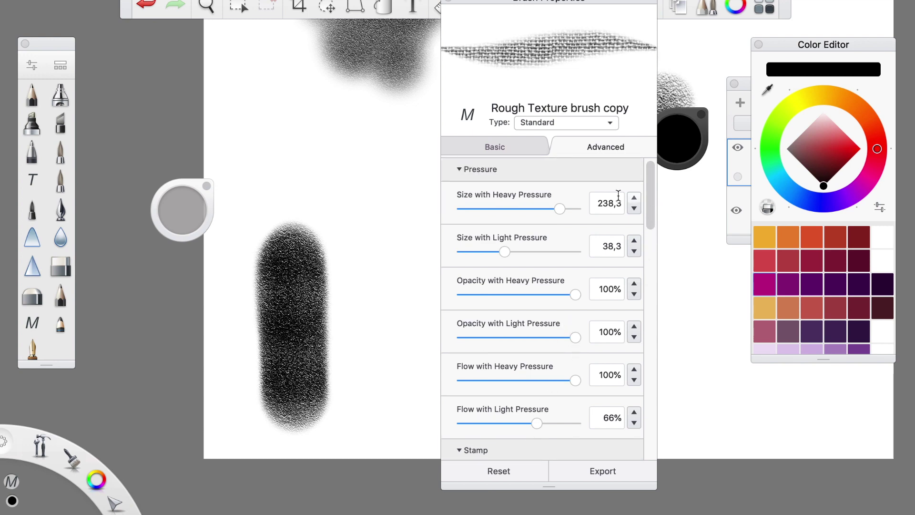
{"action": "mouse_move", "coordinate": [536, 422]}
{"action": "left_mouse_down"}
{"action": "mouse_move", "coordinate": [545, 424]}
{"action": "mouse_move", "coordinate": [533, 424]}
{"action": "left_mouse_up"}
{"action": "scroll", "coordinate": [651, 208], "scroll_direction": "down", "scroll_amount": 3}
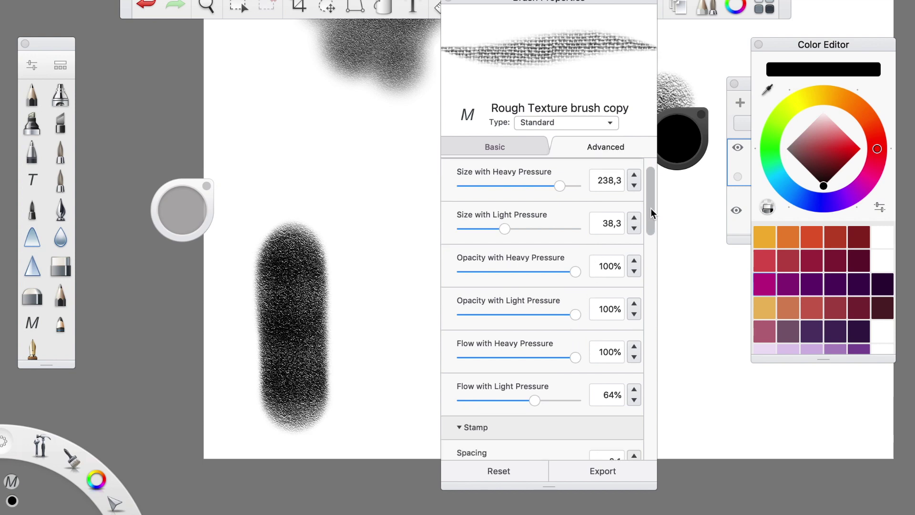
{"action": "scroll", "coordinate": [651, 195], "scroll_direction": "up", "scroll_amount": 3}
Set the basic brush size to 92,6 and opacity to 77%
{"action": "left_click", "coordinate": [512, 150]}
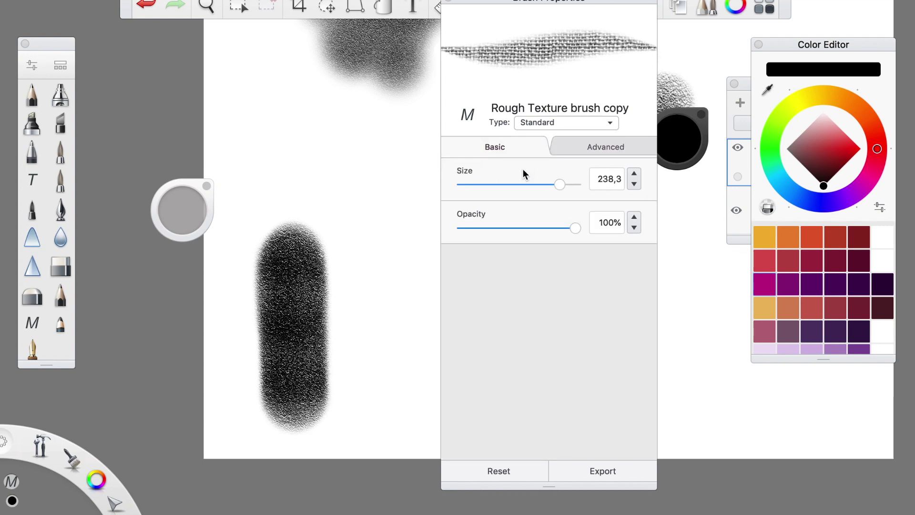
{"action": "left_click_drag", "start_coordinate": [555, 187], "coordinate": [543, 185]}
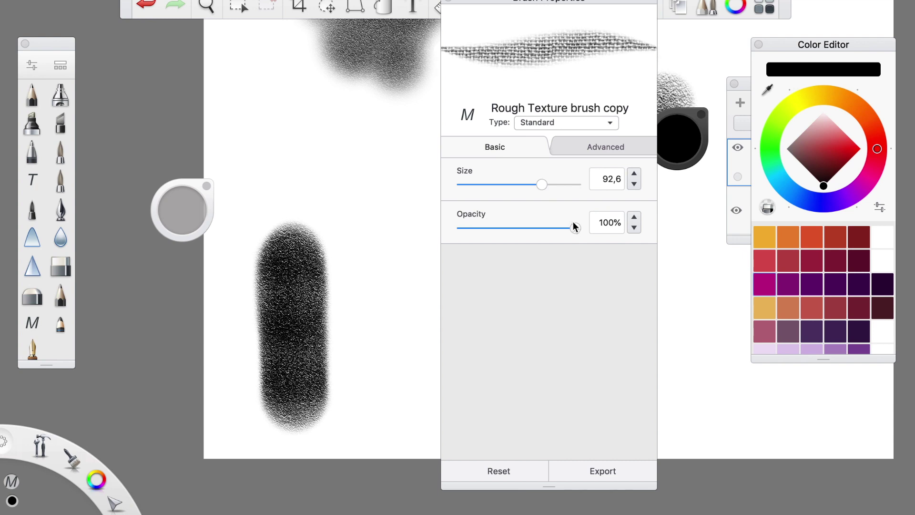
{"action": "left_click_drag", "start_coordinate": [575, 227], "coordinate": [549, 229]}
Set stamp spacing 0,1, heavy-pressure size 30,5 and light-pressure size 26,0
{"action": "left_click", "coordinate": [572, 148]}
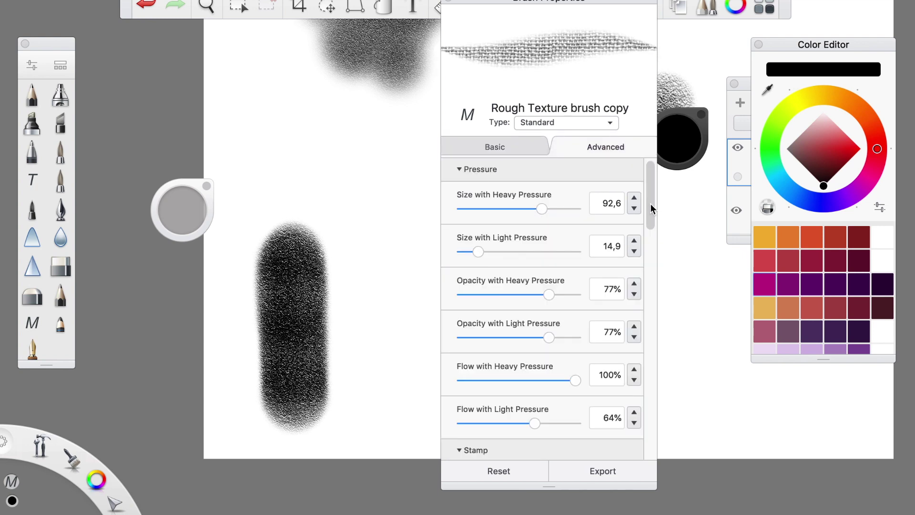
{"action": "left_click_drag", "start_coordinate": [651, 209], "coordinate": [657, 268]}
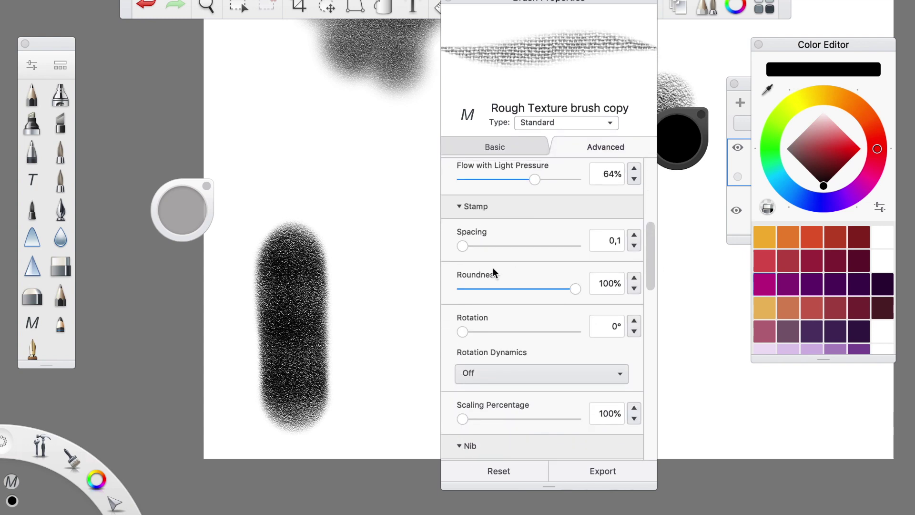
{"action": "mouse_move", "coordinate": [463, 247]}
{"action": "left_mouse_down"}
{"action": "mouse_move", "coordinate": [477, 249]}
{"action": "mouse_move", "coordinate": [434, 246]}
{"action": "left_mouse_up"}
{"action": "left_click_drag", "start_coordinate": [650, 266], "coordinate": [649, 177]}
{"action": "mouse_move", "coordinate": [540, 210]}
{"action": "left_mouse_down"}
{"action": "mouse_move", "coordinate": [488, 212]}
{"action": "mouse_move", "coordinate": [507, 208]}
{"action": "mouse_move", "coordinate": [496, 210]}
{"action": "left_mouse_up"}
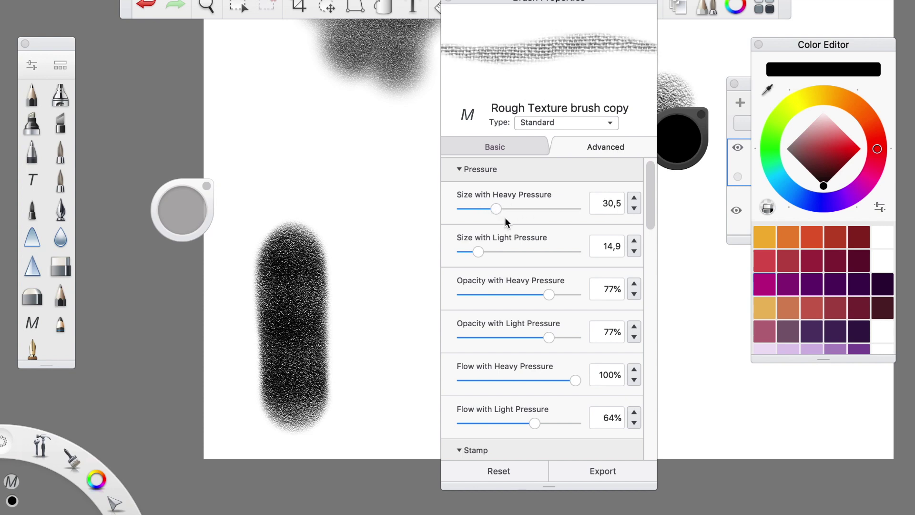
{"action": "mouse_move", "coordinate": [485, 246]}
{"action": "left_mouse_down"}
{"action": "mouse_move", "coordinate": [505, 249]}
{"action": "mouse_move", "coordinate": [491, 250]}
{"action": "left_mouse_up"}
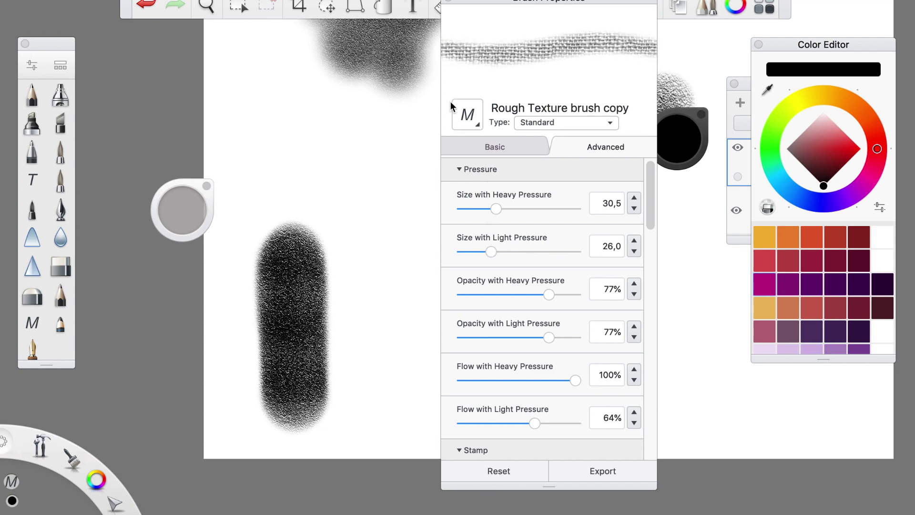
{"action": "left_click", "coordinate": [450, 6]}
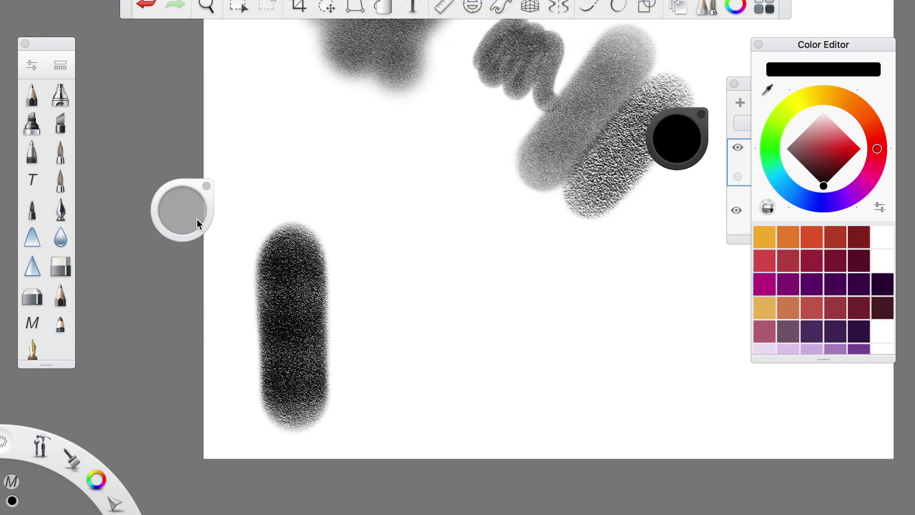
Enlarge the brush size, checking it with test dabs on the canvas
{"action": "mouse_move", "coordinate": [196, 219]}
{"action": "left_mouse_down"}
{"action": "mouse_move", "coordinate": [316, 210]}
{"action": "mouse_move", "coordinate": [707, 220]}
{"action": "mouse_move", "coordinate": [566, 265]}
{"action": "left_mouse_up"}
{"action": "left_click", "coordinate": [414, 295]}
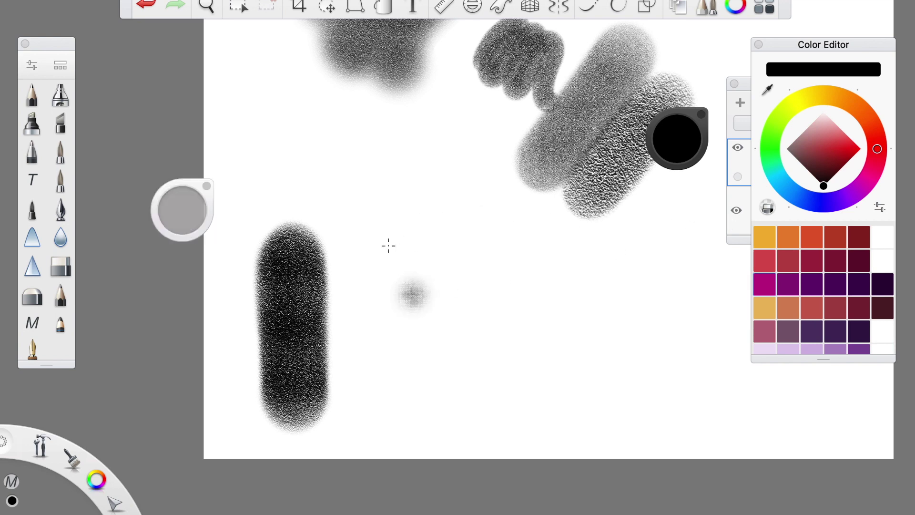
{"action": "left_click_drag", "start_coordinate": [191, 212], "coordinate": [211, 215]}
{"action": "left_click", "coordinate": [368, 239]}
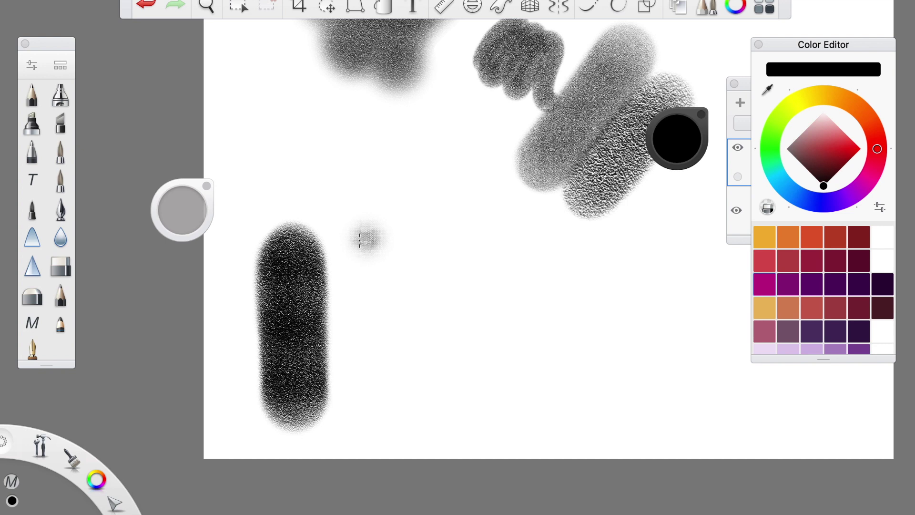
Paint a tall stroke beside the black one and repaint it until nearly solid black
{"action": "left_click_drag", "start_coordinate": [360, 240], "coordinate": [368, 410]}
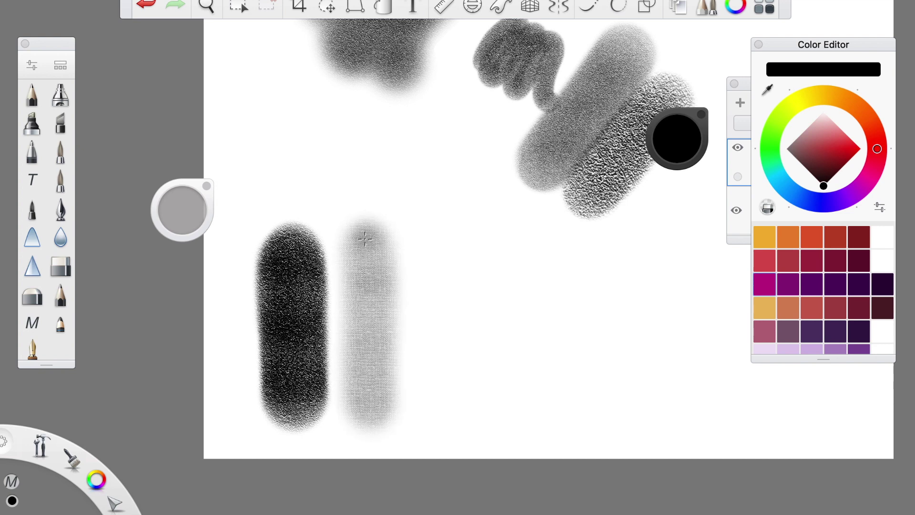
{"action": "left_click_drag", "start_coordinate": [366, 240], "coordinate": [365, 303]}
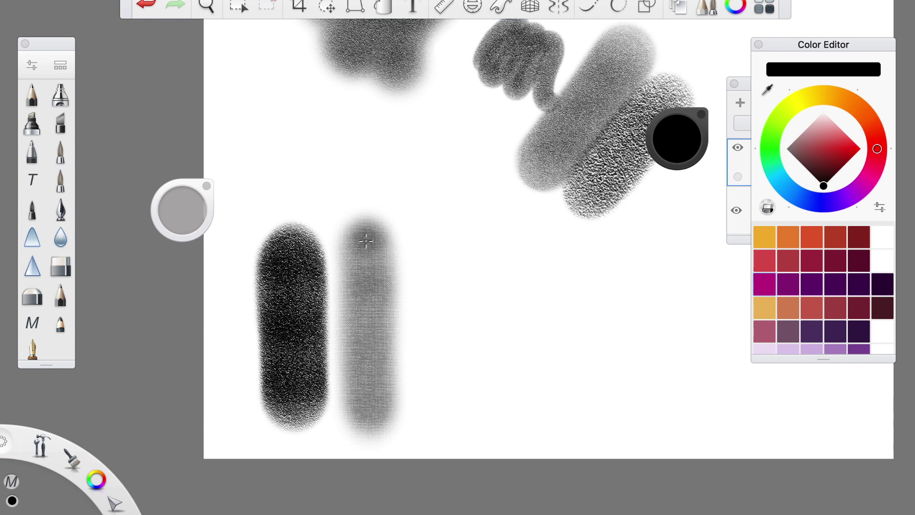
{"action": "key", "text": "super+shift+z"}
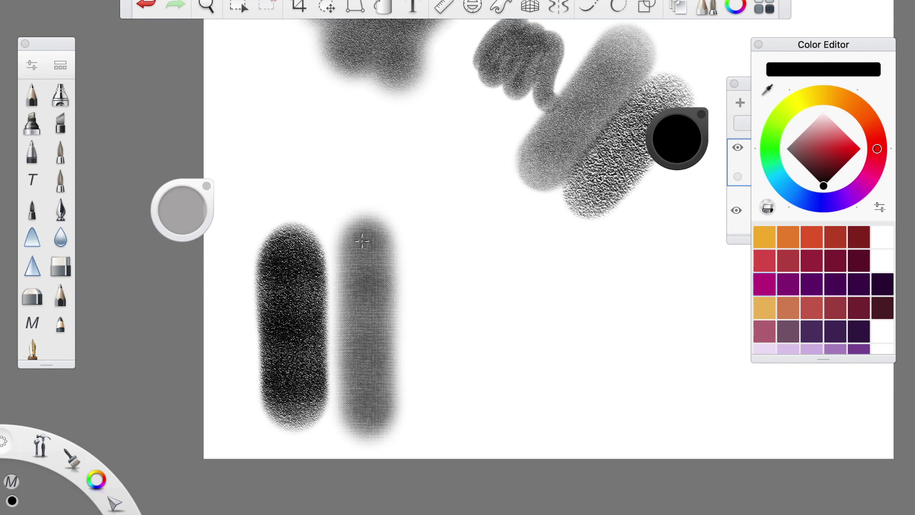
{"action": "key", "text": "super+shift+z"}
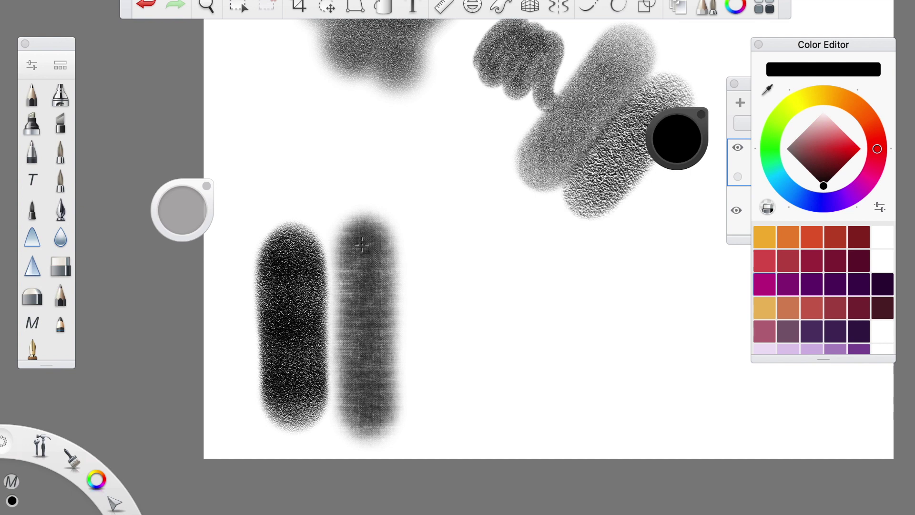
{"action": "key", "text": "super+shift+z"}
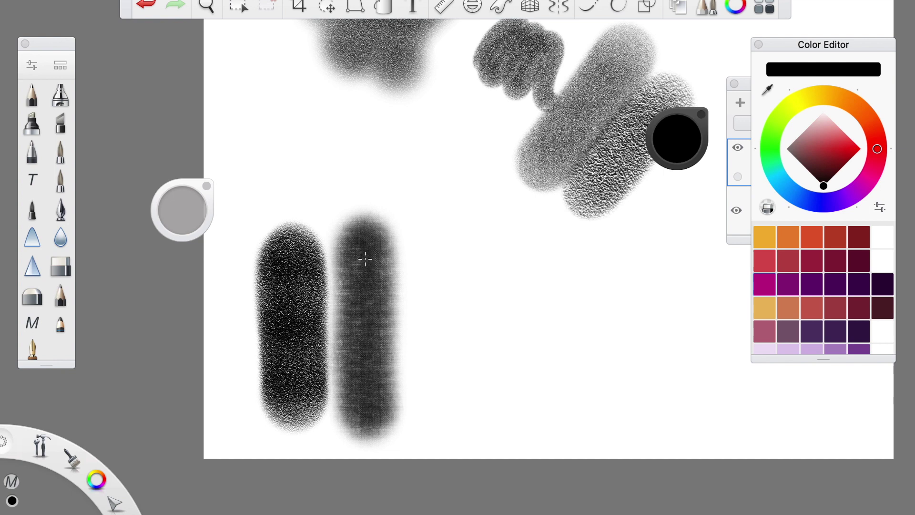
{"action": "key", "text": "super+shift+z"}
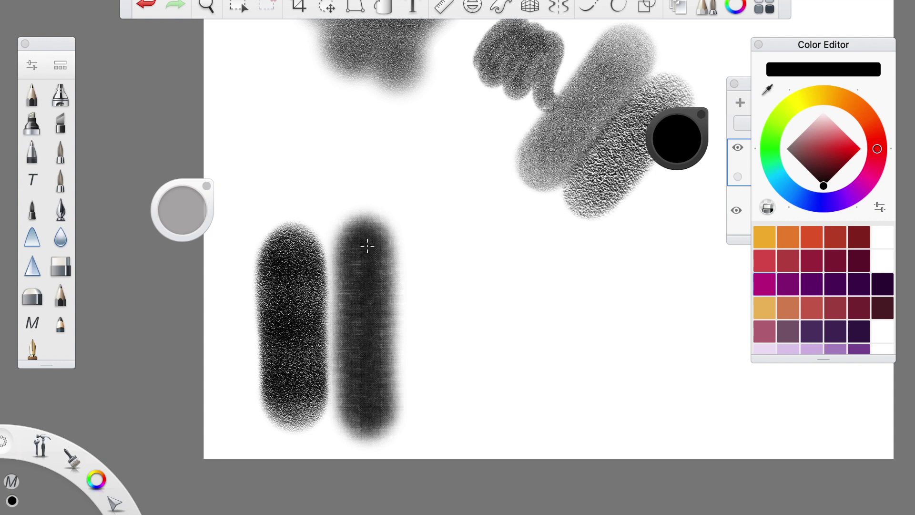
{"action": "key", "text": "super+shift+z"}
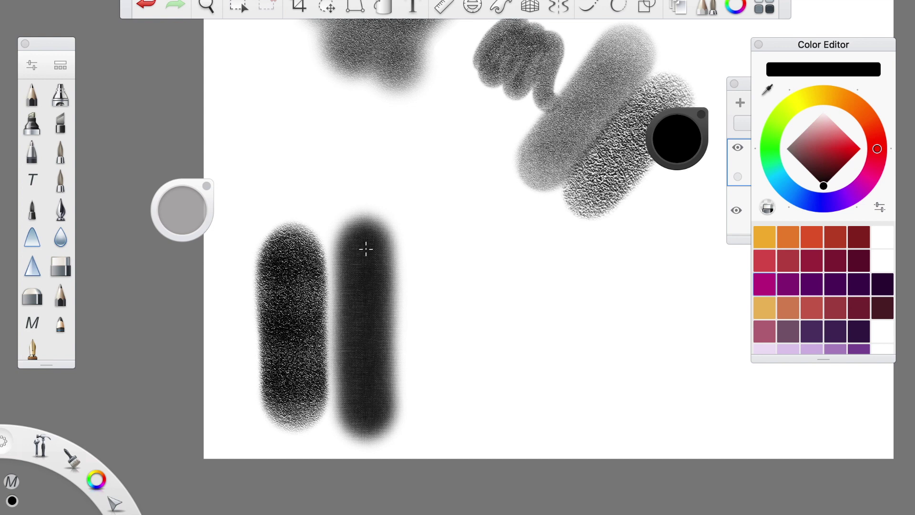
{"action": "key", "text": "super+shift+z"}
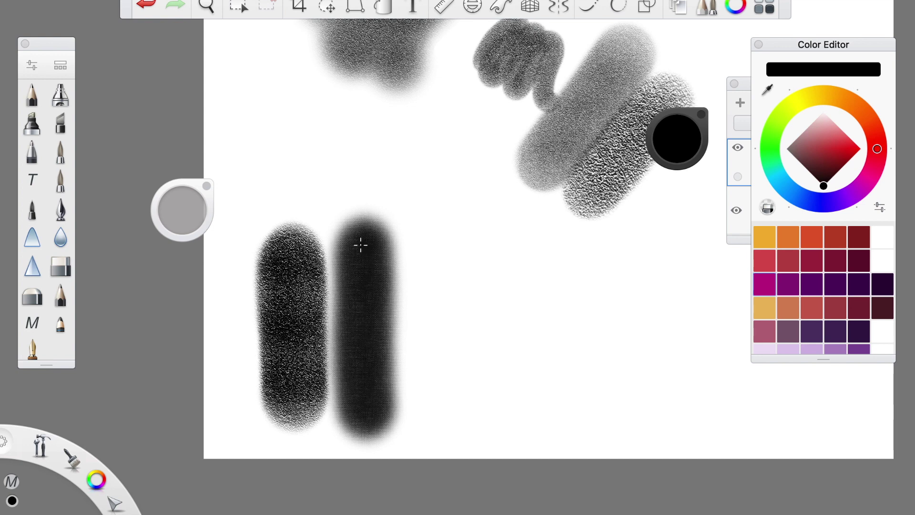
{"action": "key", "text": "super+shift+z"}
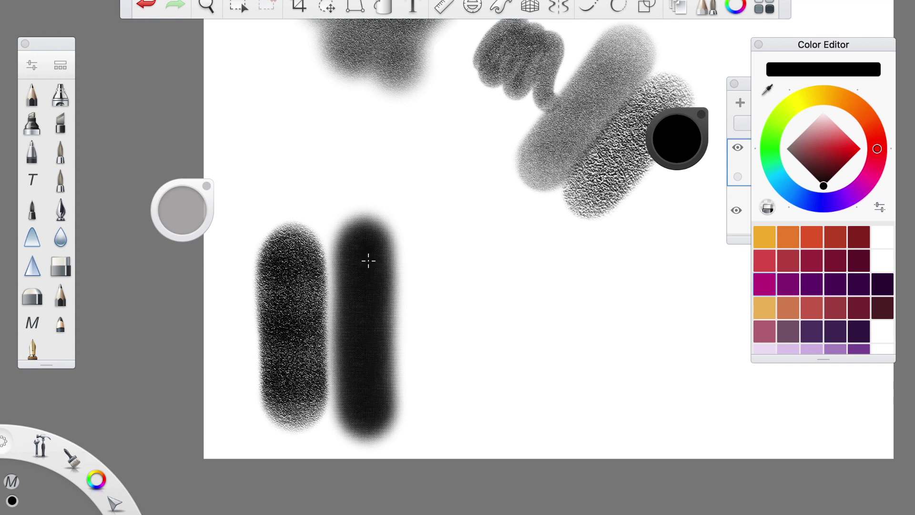
{"action": "key", "text": "super+shift+z"}
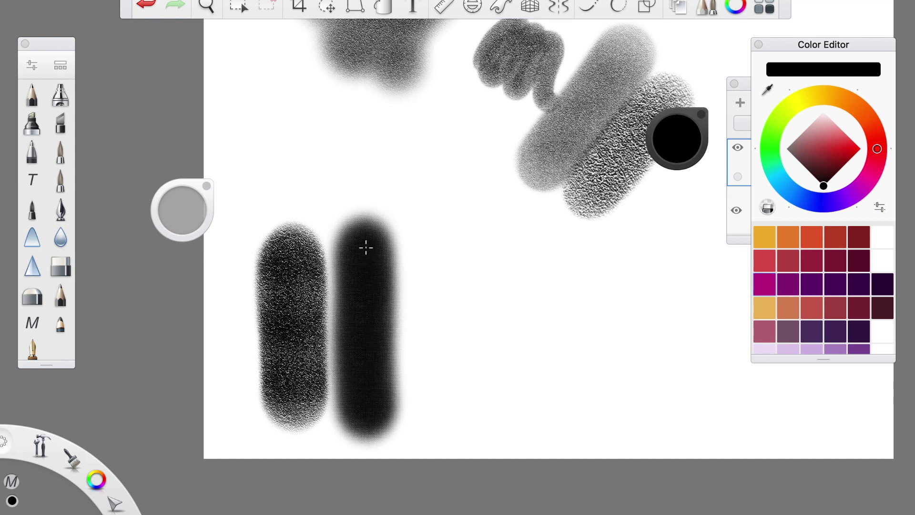
{"action": "left_click_drag", "start_coordinate": [435, 277], "coordinate": [417, 255]}
{"action": "left_click", "coordinate": [32, 67]}
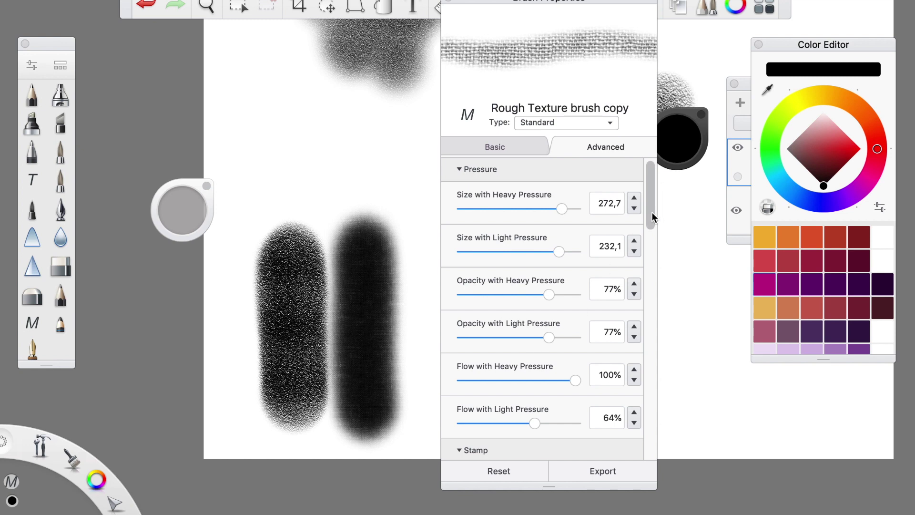
Raise the brush copy's texture contrast to 77
{"action": "left_click_drag", "start_coordinate": [652, 212], "coordinate": [658, 390]}
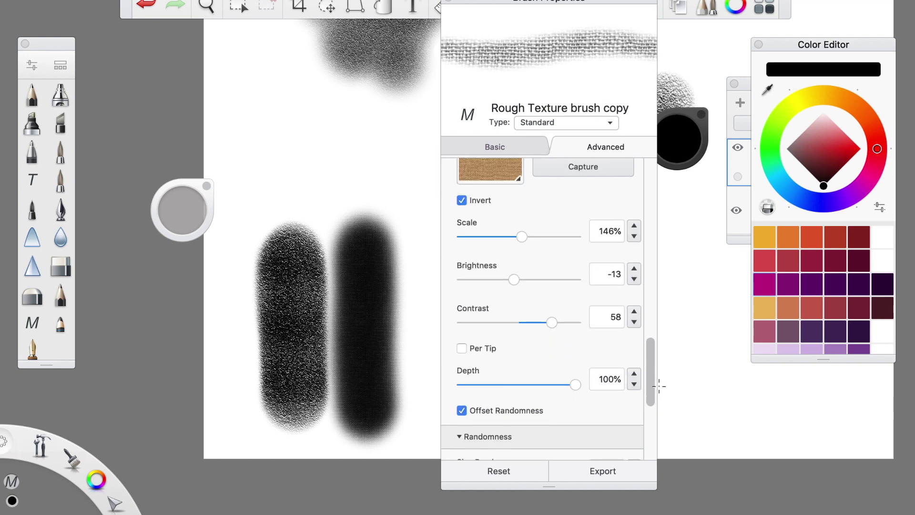
{"action": "mouse_move", "coordinate": [551, 331]}
{"action": "left_mouse_down"}
{"action": "mouse_move", "coordinate": [585, 332]}
{"action": "mouse_move", "coordinate": [563, 334]}
{"action": "left_mouse_up"}
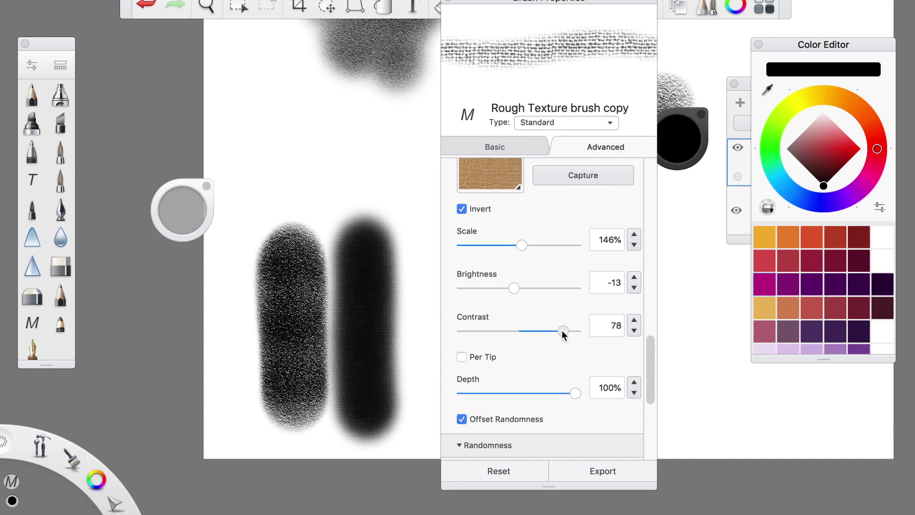
{"action": "left_click", "coordinate": [451, 3]}
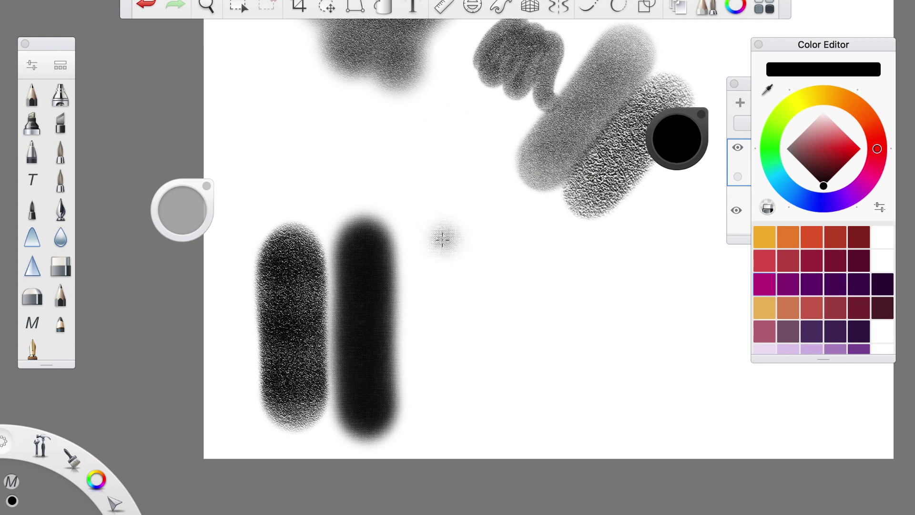
Paint a third tall grey stroke right of the black one, with a second pass
{"action": "left_click", "coordinate": [433, 244]}
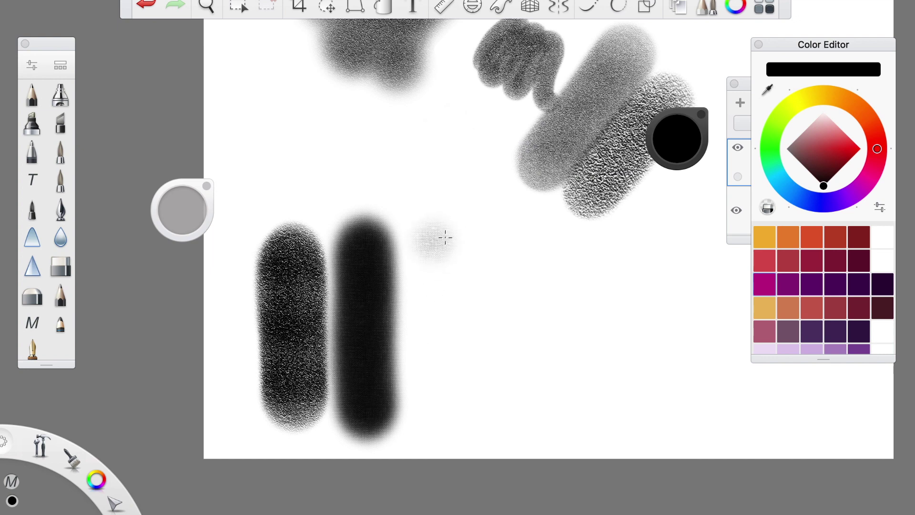
{"action": "left_click_drag", "start_coordinate": [443, 239], "coordinate": [436, 414]}
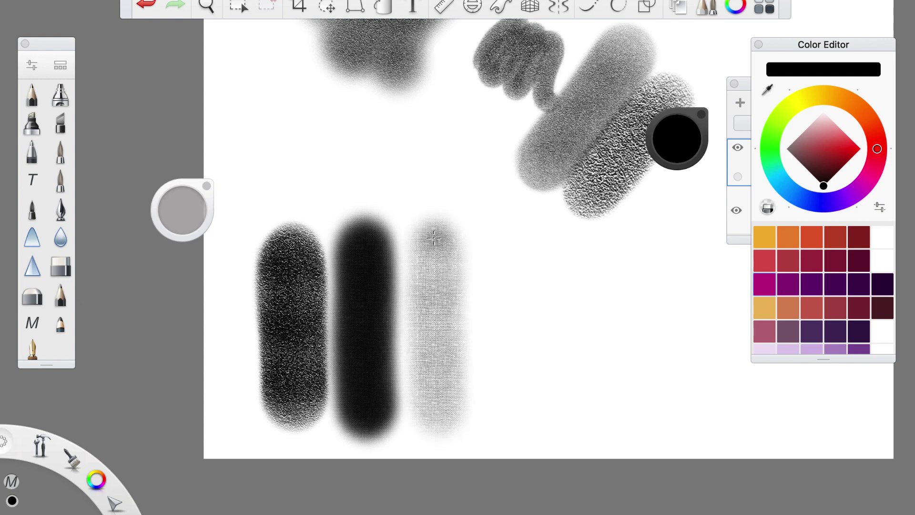
{"action": "left_click_drag", "start_coordinate": [434, 239], "coordinate": [432, 237]}
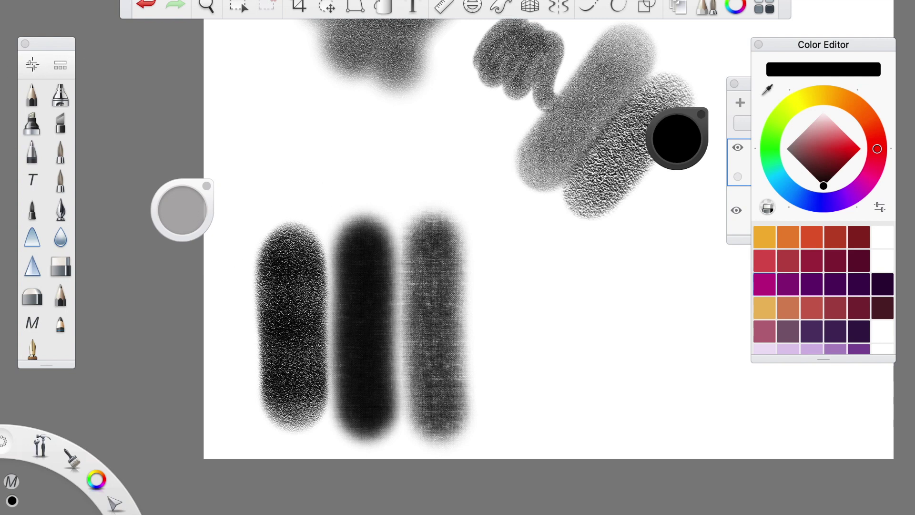
{"action": "left_click", "coordinate": [32, 64]}
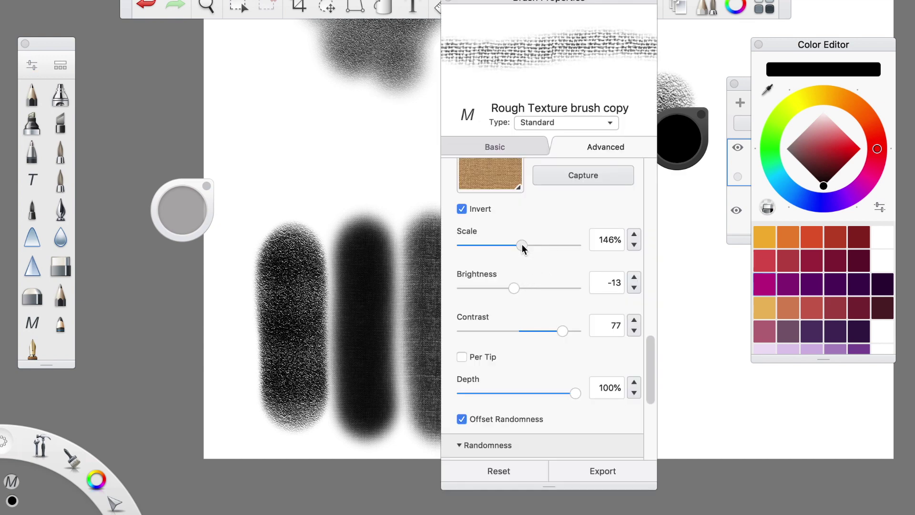
Set texture scale to 510% and paint a fourth coarse stroke, darkening it repeatedly
{"action": "left_click_drag", "start_coordinate": [522, 244], "coordinate": [544, 245]}
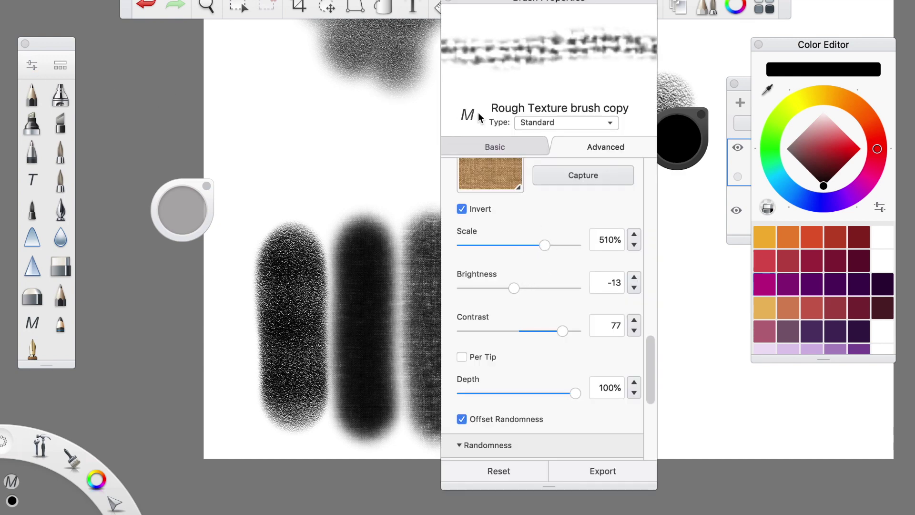
{"action": "left_click", "coordinate": [450, 3]}
{"action": "left_click", "coordinate": [504, 244]}
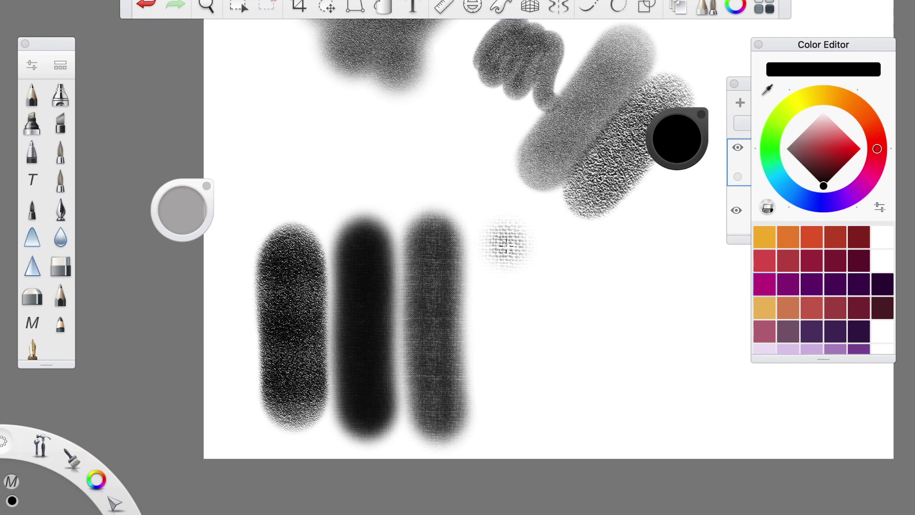
{"action": "left_click_drag", "start_coordinate": [506, 246], "coordinate": [514, 415]}
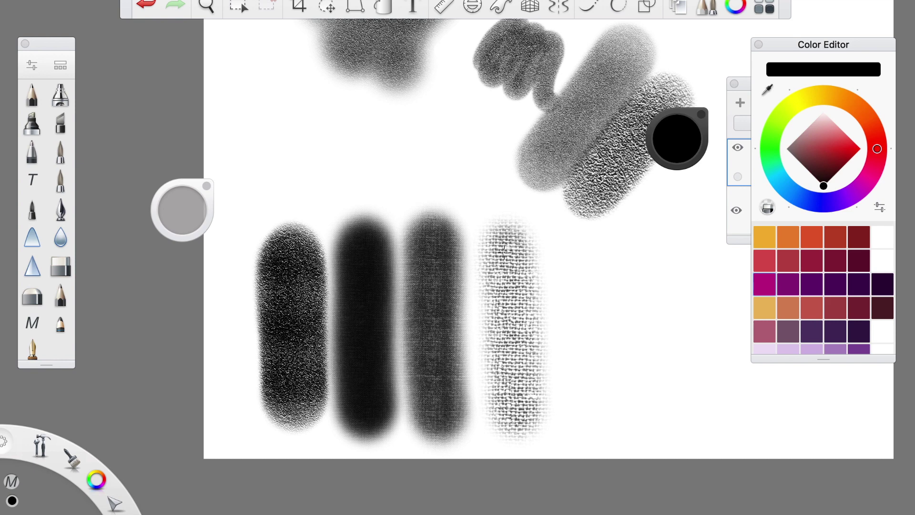
{"action": "left_click_drag", "start_coordinate": [505, 249], "coordinate": [513, 410]}
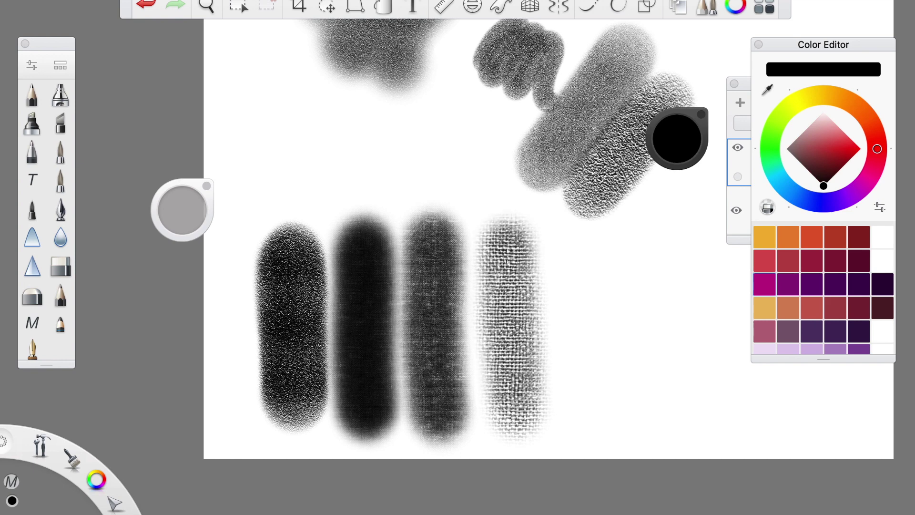
{"action": "key", "text": "super+shift+z"}
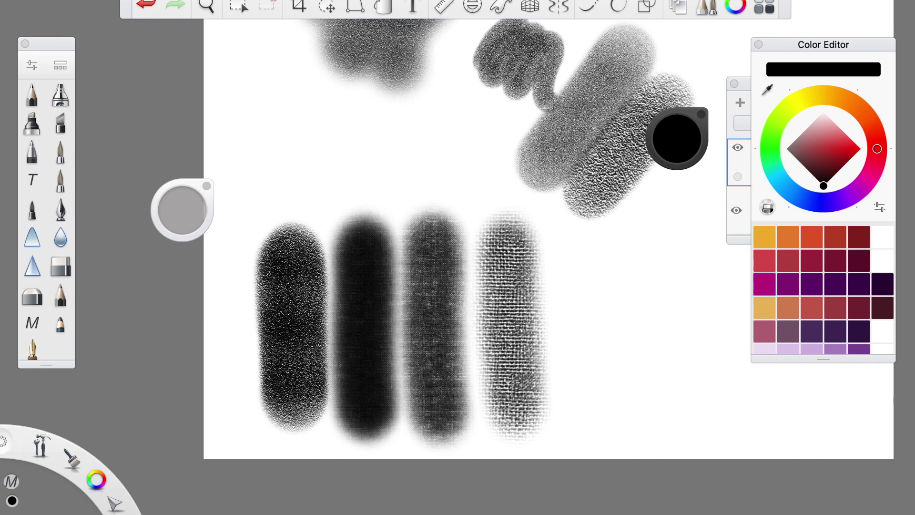
{"action": "key", "text": "super+shift+z"}
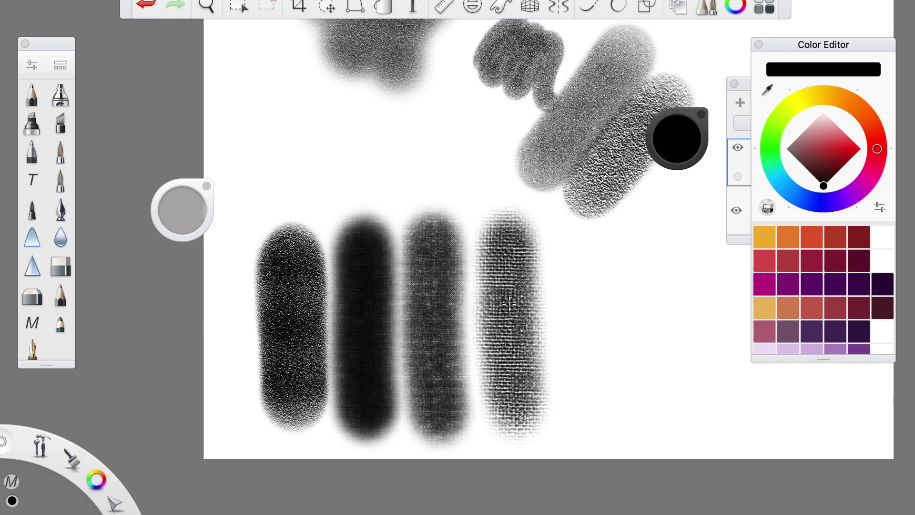
{"action": "key", "text": "super+shift+z"}
Try small test dabs around the strokes, undoing the stray ones
{"action": "left_click", "coordinate": [592, 340]}
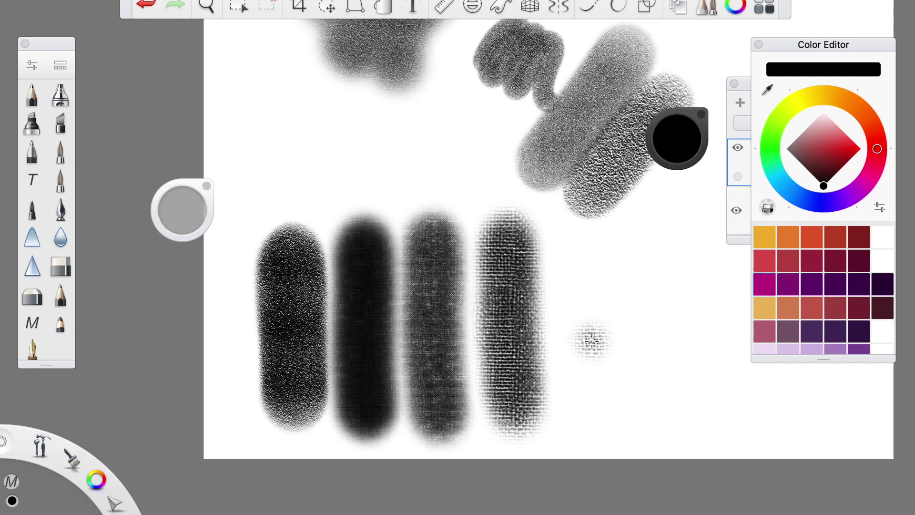
{"action": "key", "text": "super+z"}
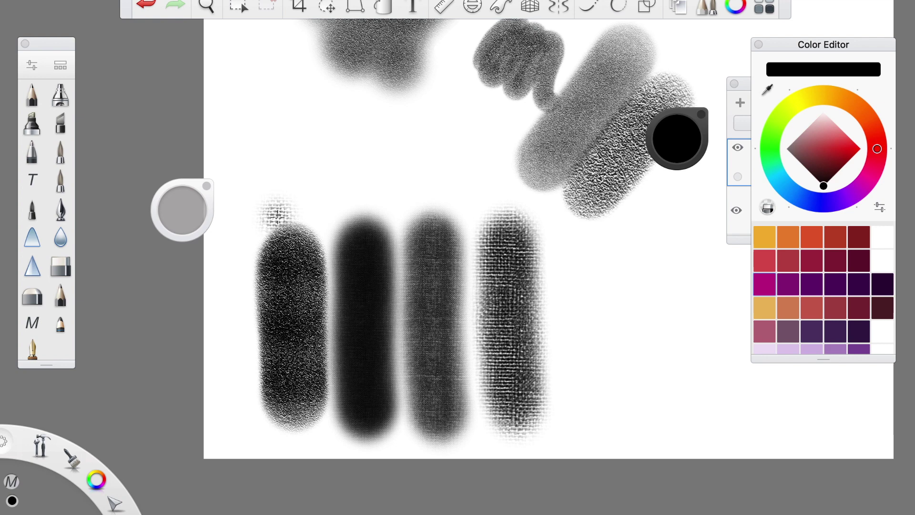
{"action": "left_click", "coordinate": [276, 210]}
{"action": "key", "text": "super+z"}
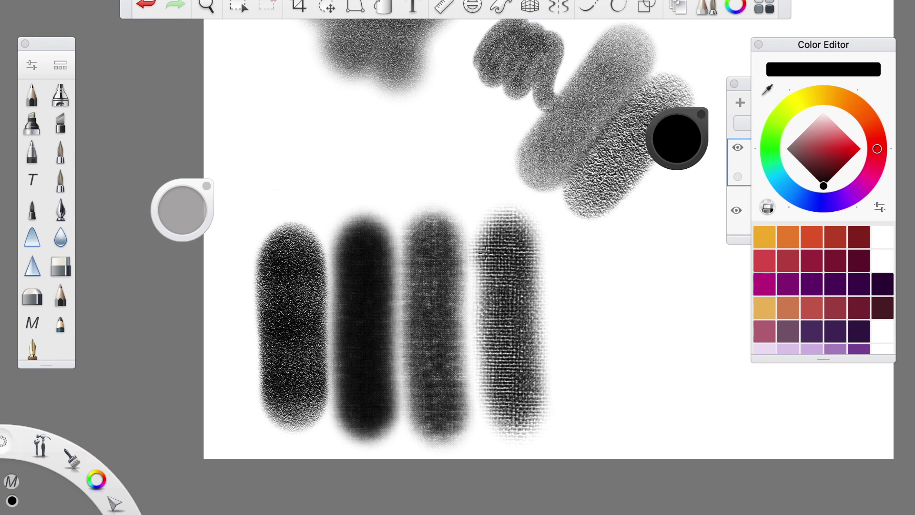
{"action": "left_click", "coordinate": [438, 149]}
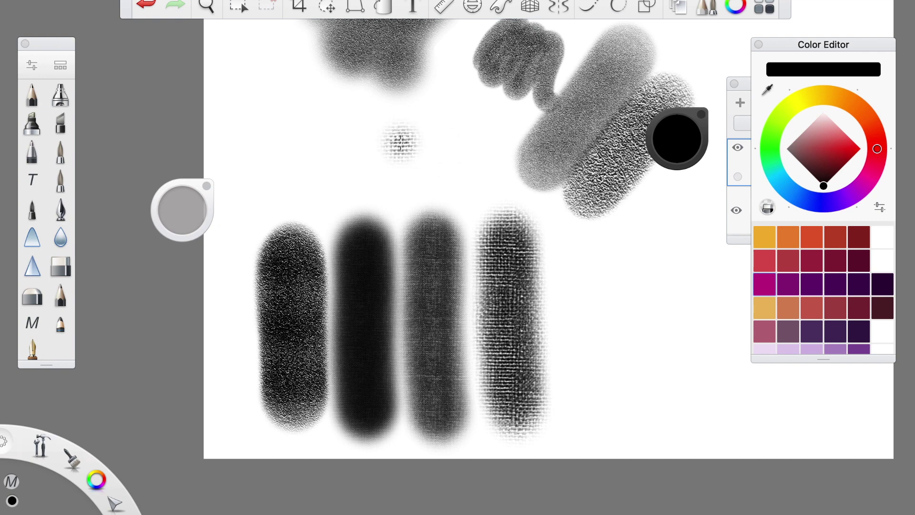
{"action": "key", "text": "space"}
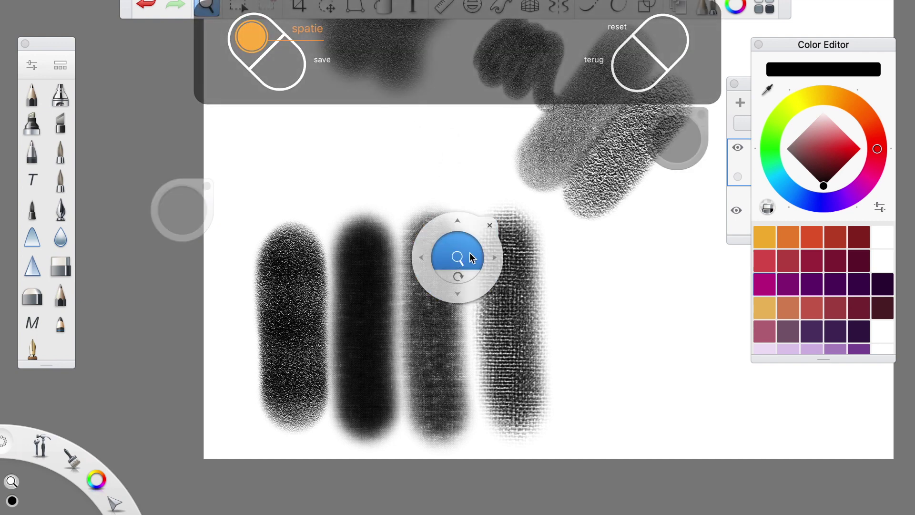
Zoom out and pan so all four textured strokes and earlier scribbles are visible
{"action": "scroll", "coordinate": [444, 261], "scroll_direction": "down", "scroll_amount": 2}
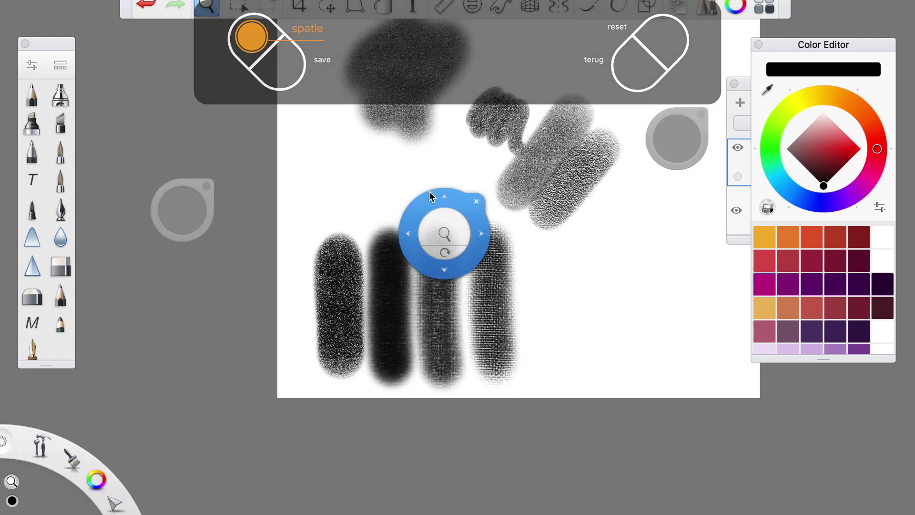
{"action": "mouse_move", "coordinate": [433, 224]}
{"action": "left_mouse_down"}
{"action": "mouse_move", "coordinate": [400, 316]}
{"action": "mouse_move", "coordinate": [388, 323]}
{"action": "left_mouse_up"}
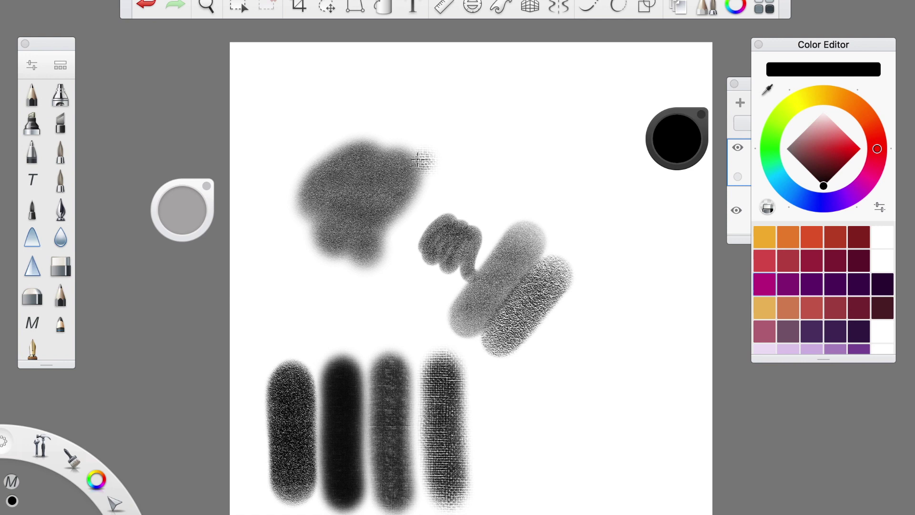
{"action": "left_click_drag", "start_coordinate": [186, 174], "coordinate": [146, 124]}
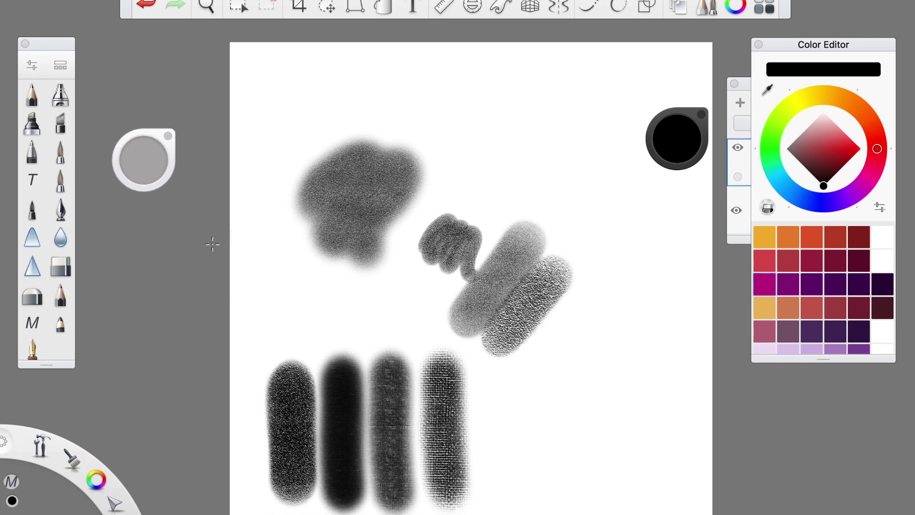